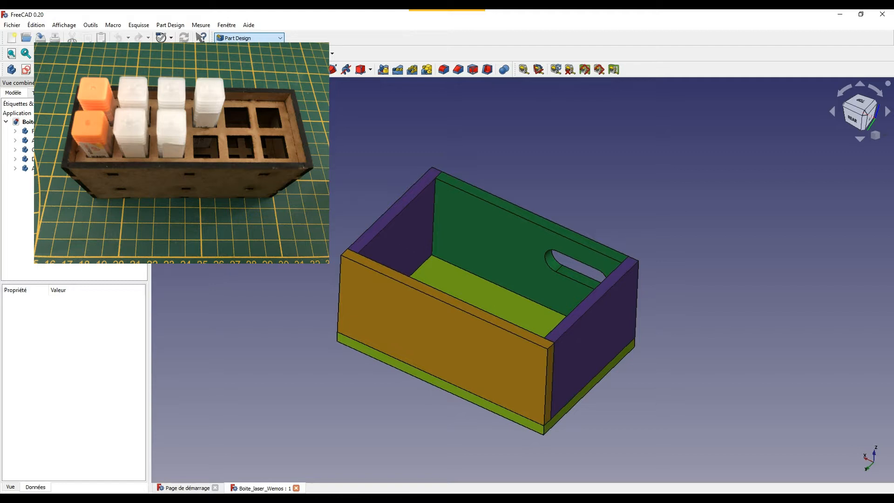
{"action": "left_click", "coordinate": [249, 38]}
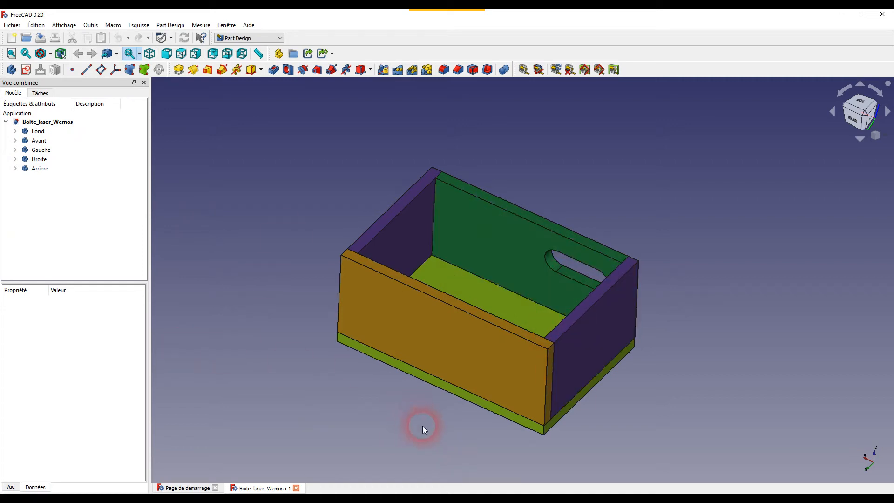
{"action": "middle_click_drag", "start_coordinate": [422, 426], "coordinate": [427, 424]}
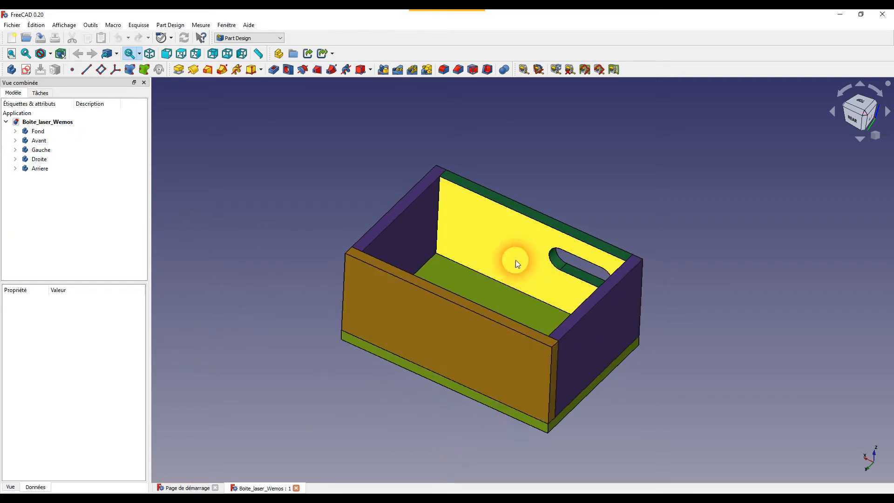
{"action": "middle_click_drag", "start_coordinate": [619, 429], "coordinate": [673, 406]}
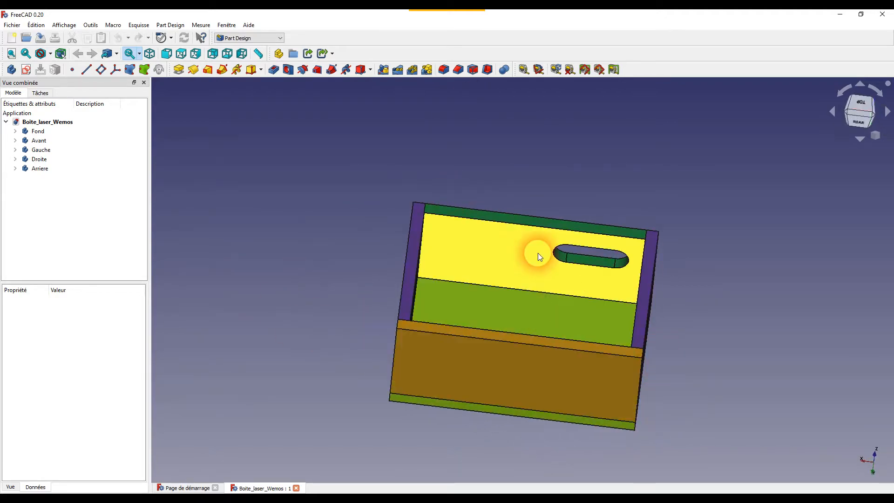
{"action": "left_click", "coordinate": [280, 37]}
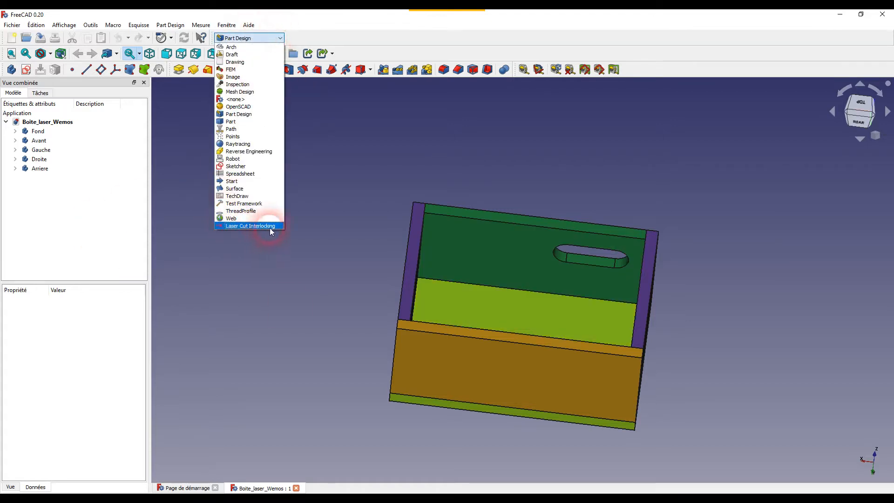
{"action": "left_click", "coordinate": [287, 286]}
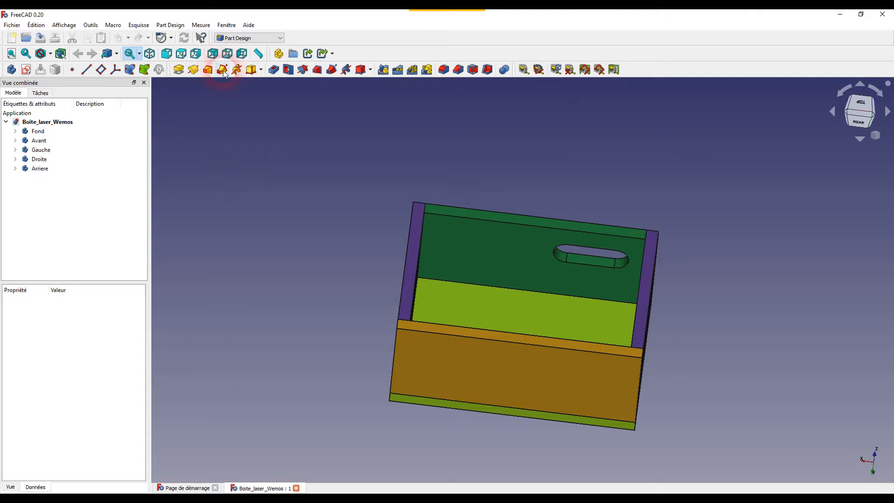
{"action": "left_click", "coordinate": [279, 39]}
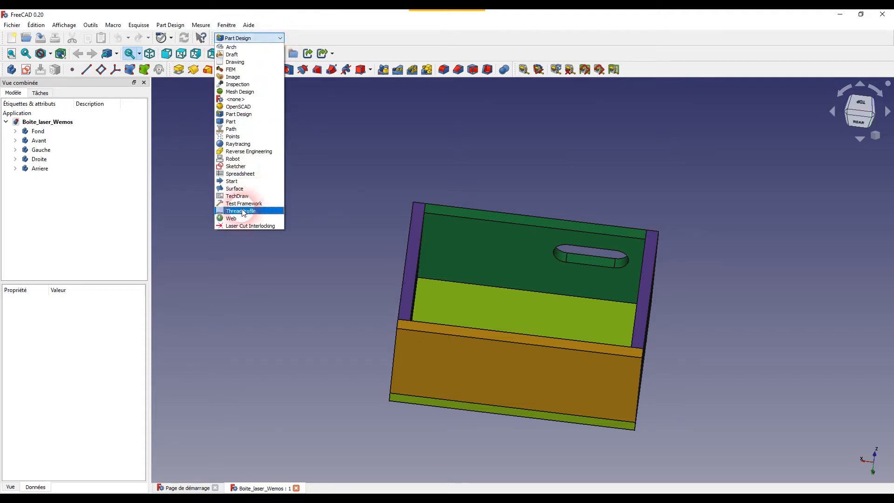
{"action": "left_click", "coordinate": [286, 263]}
Open the addon manager and check the installed workbenches for available updates.
{"action": "left_click", "coordinate": [91, 25]}
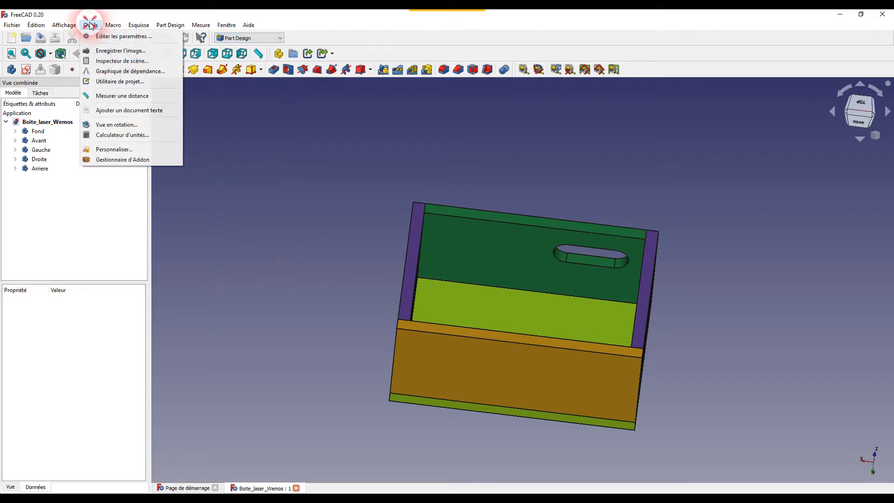
{"action": "left_click", "coordinate": [134, 160]}
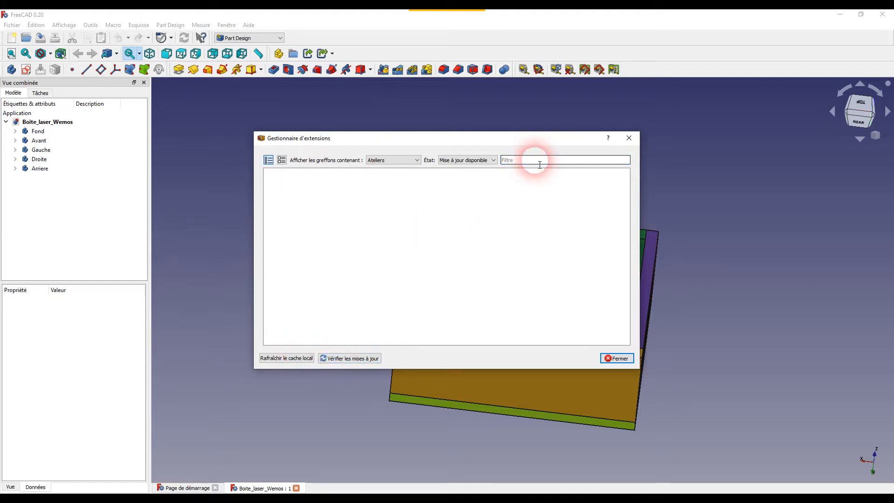
{"action": "left_click", "coordinate": [358, 361]}
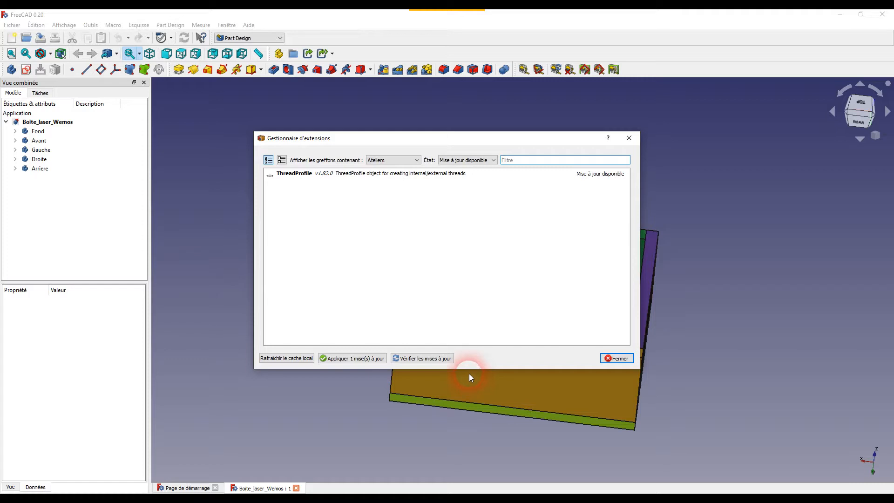
Show workbench addons of any status (Quelconque), browse the list, and close the addon manager.
{"action": "left_click", "coordinate": [384, 160]}
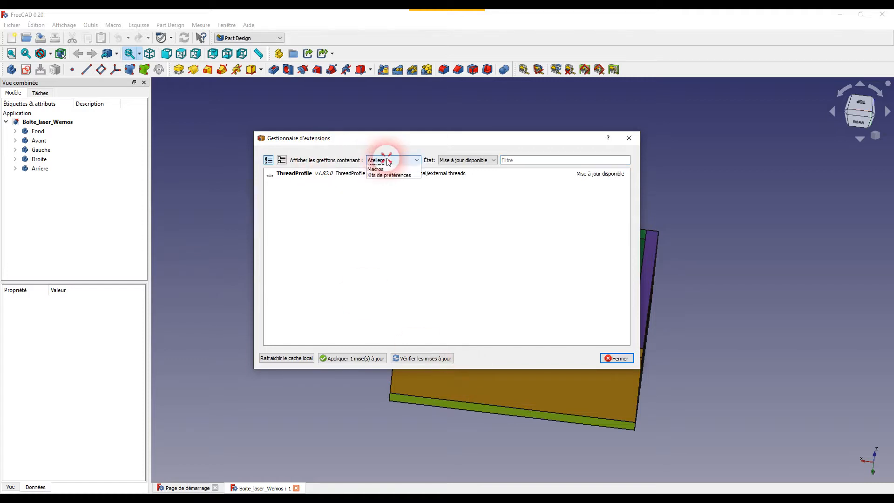
{"action": "left_click", "coordinate": [442, 160]}
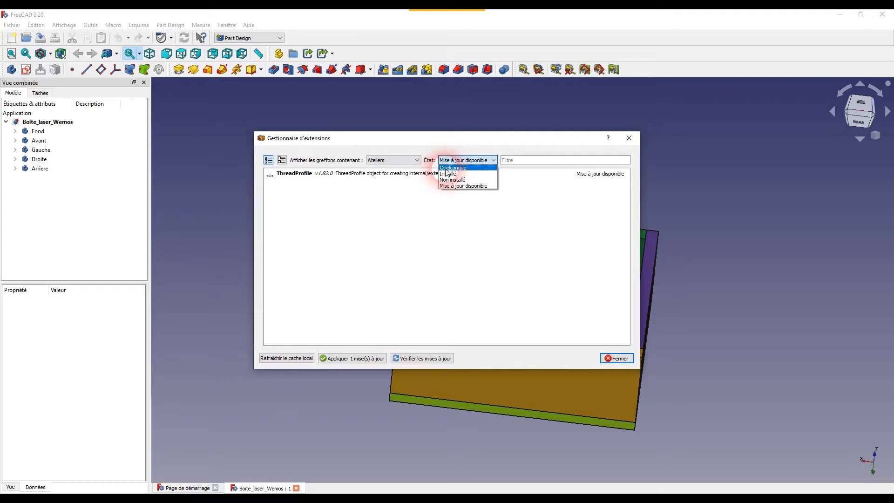
{"action": "left_click", "coordinate": [445, 168]}
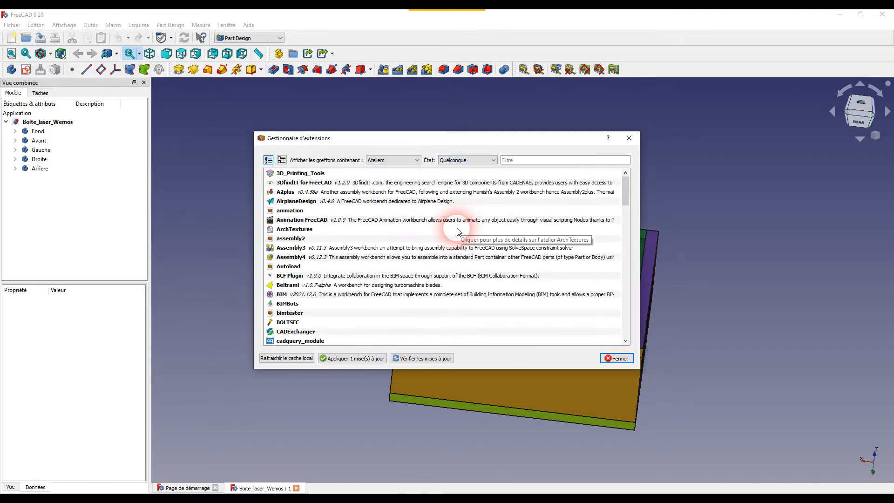
{"action": "scroll", "coordinate": [458, 231], "scroll_direction": "down", "scroll_amount": 20}
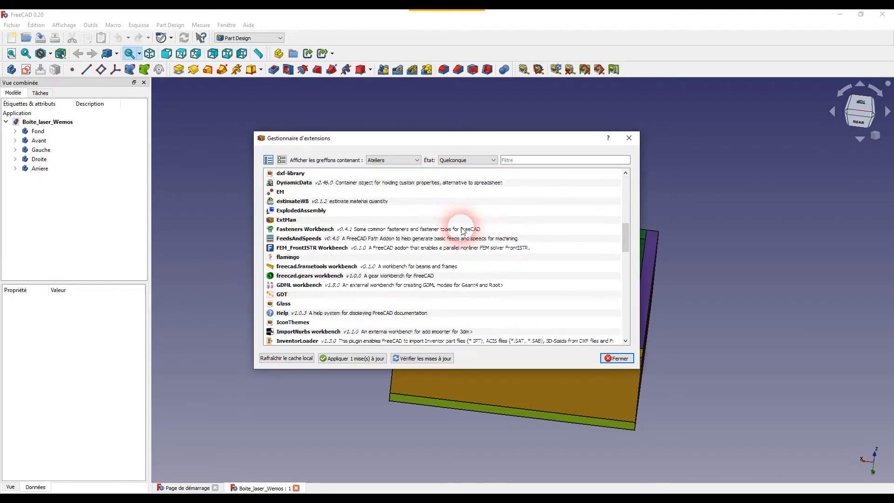
{"action": "scroll", "coordinate": [461, 231], "scroll_direction": "down", "scroll_amount": 5}
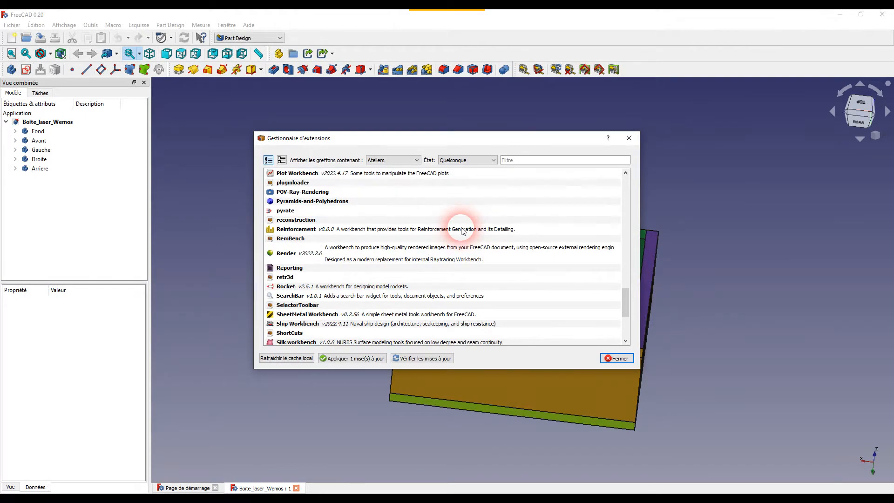
{"action": "scroll", "coordinate": [412, 244], "scroll_direction": "up", "scroll_amount": 1}
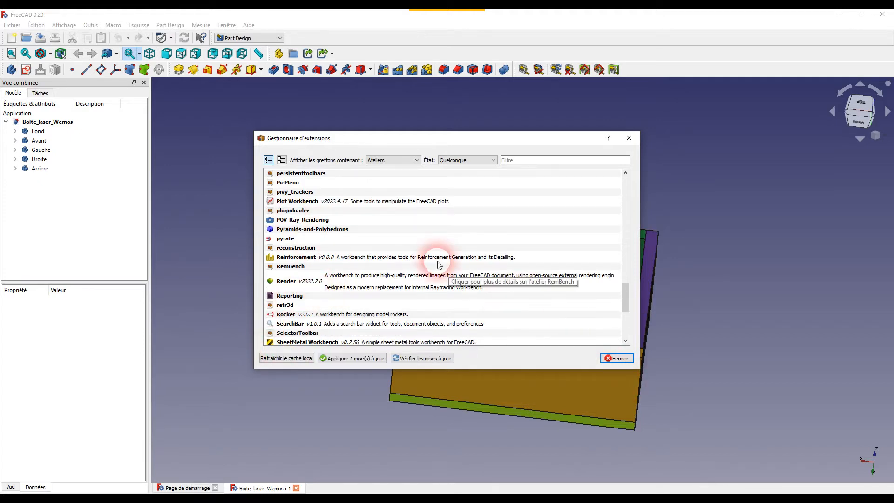
{"action": "left_click", "coordinate": [607, 358]}
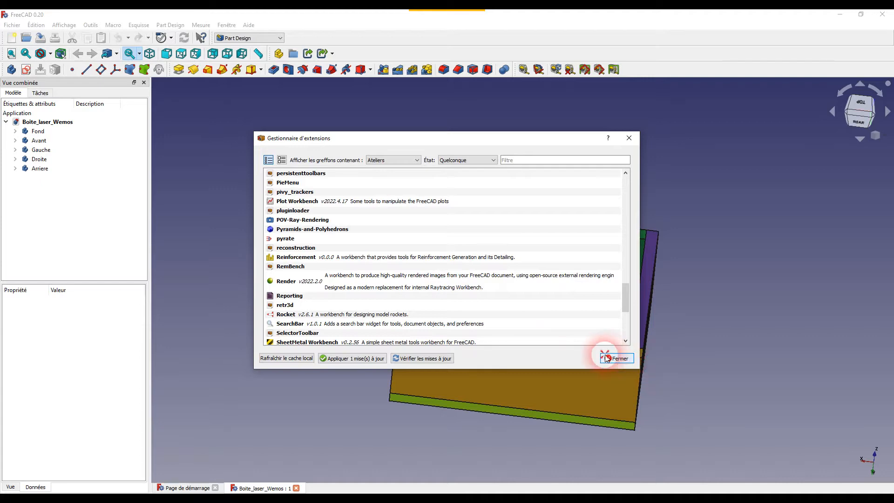
{"action": "left_click", "coordinate": [248, 25]}
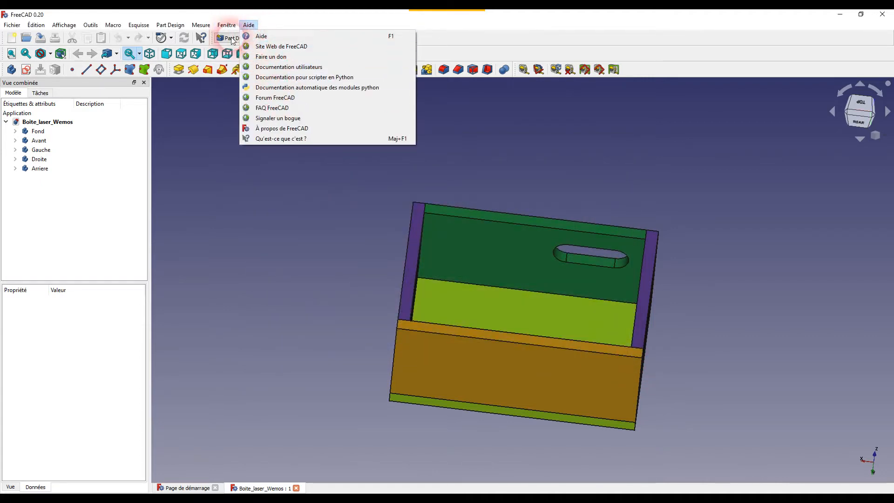
{"action": "mouse_move", "coordinate": [39, 23]}
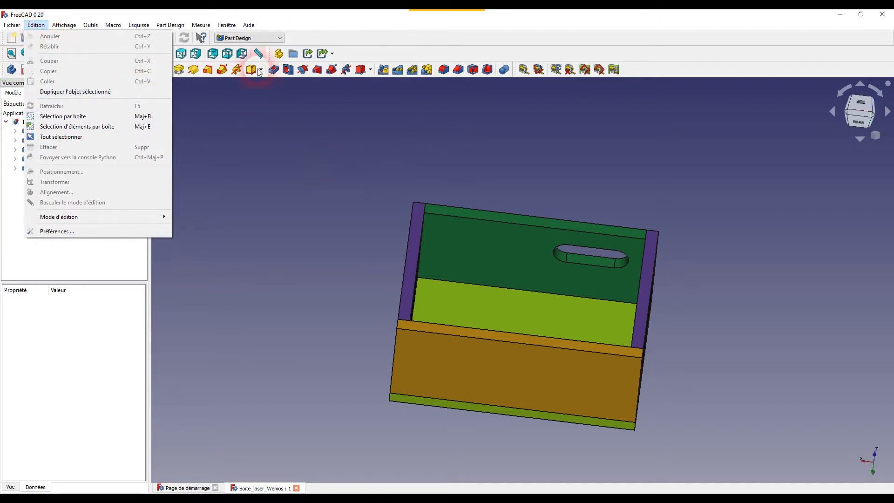
{"action": "mouse_move", "coordinate": [253, 28]}
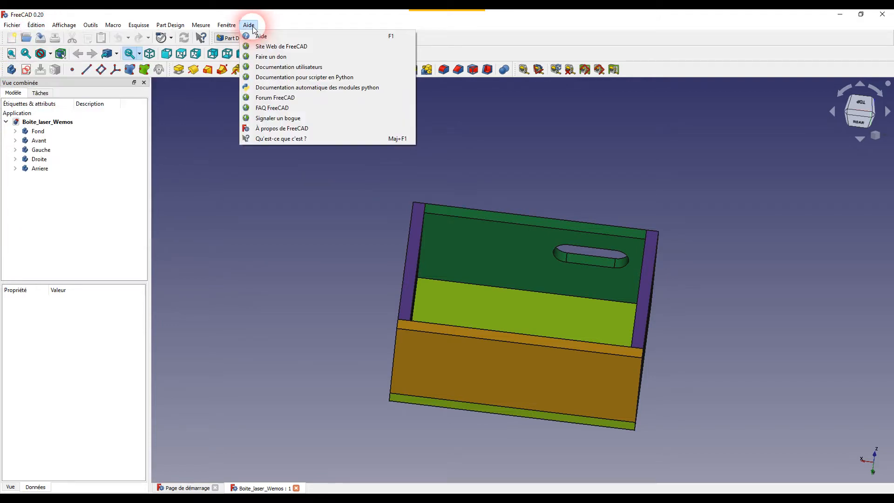
{"action": "left_click", "coordinate": [262, 138]}
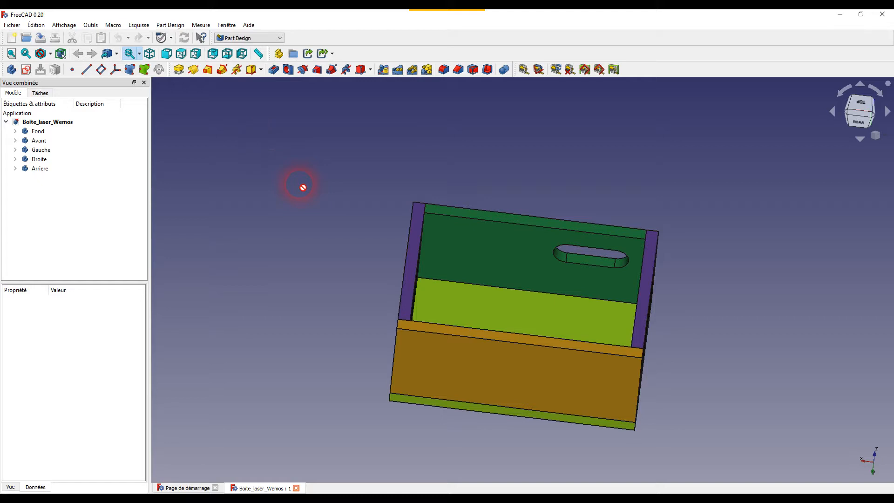
{"action": "left_click", "coordinate": [249, 25]}
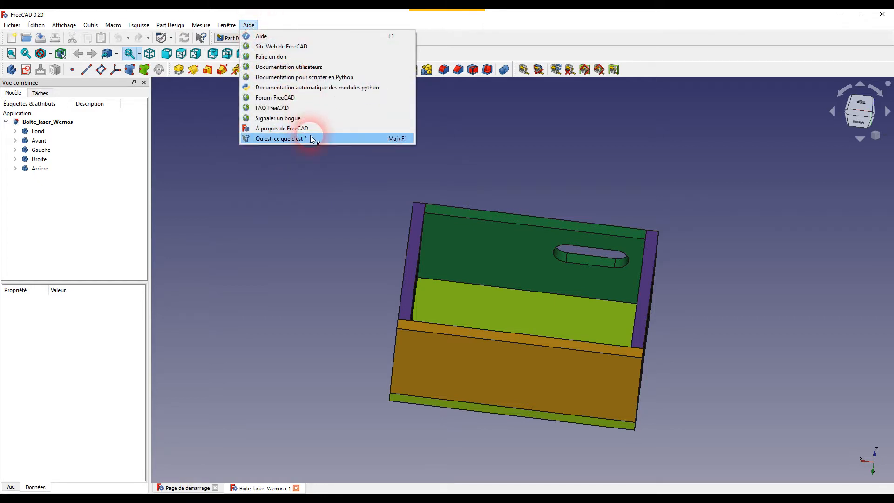
{"action": "left_click", "coordinate": [310, 138]}
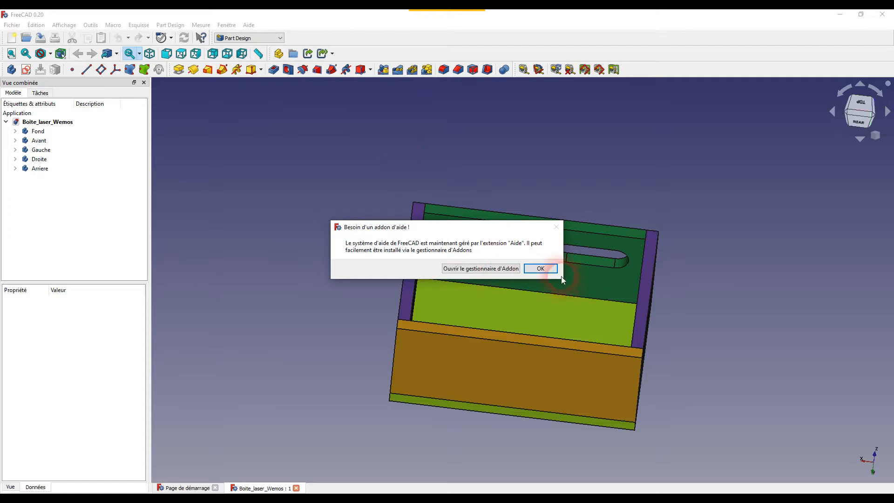
{"action": "left_click", "coordinate": [540, 269]}
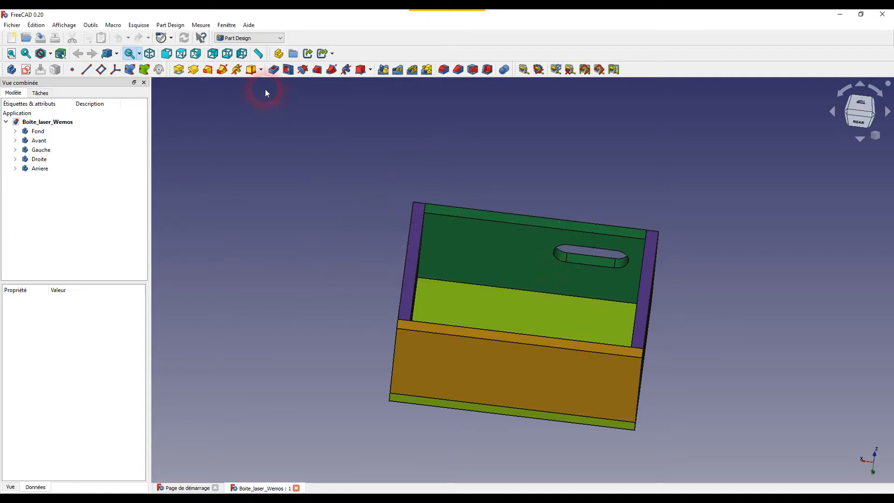
View the FreeCAD version and build information, and close the dialog.
{"action": "left_click", "coordinate": [250, 25]}
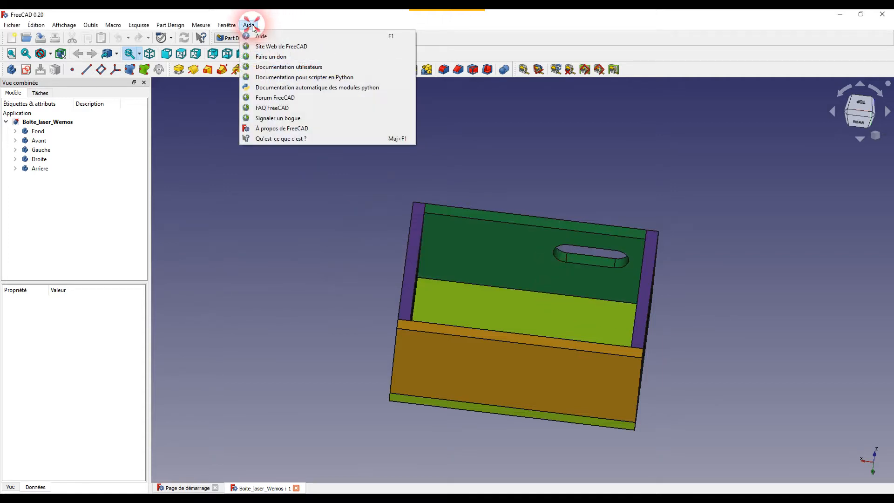
{"action": "left_click", "coordinate": [270, 130]}
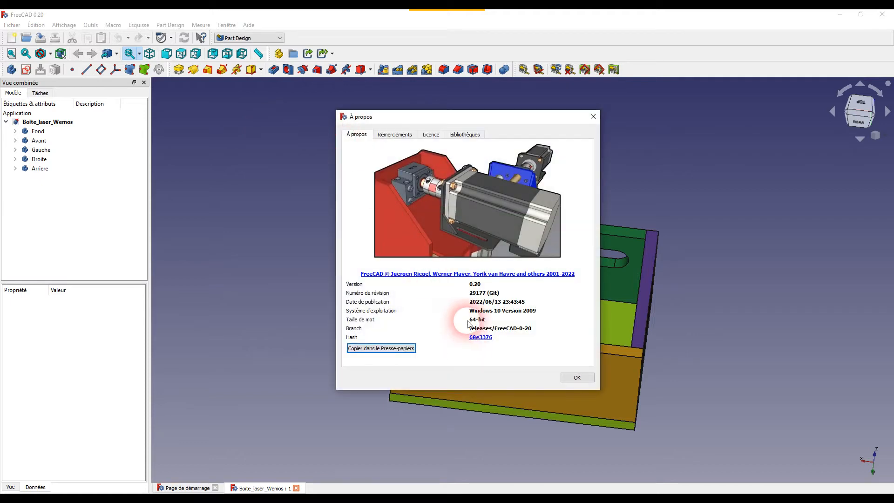
{"action": "left_click", "coordinate": [572, 376]}
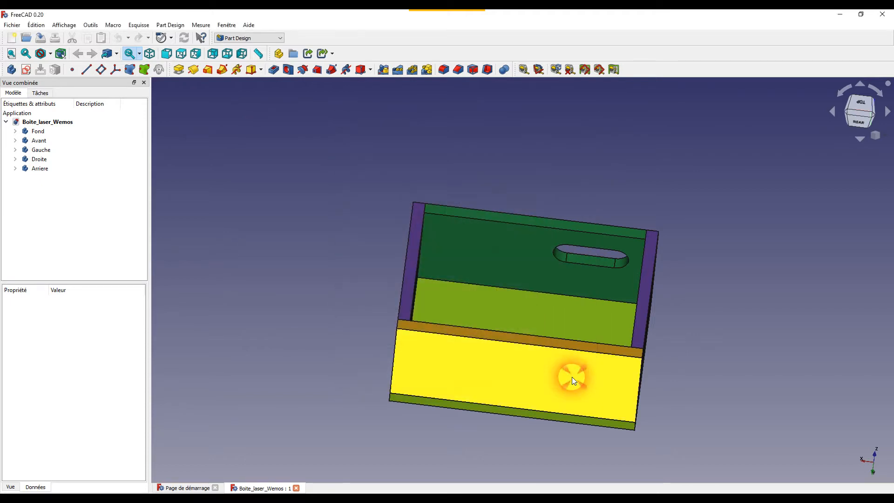
{"action": "left_click", "coordinate": [253, 39]}
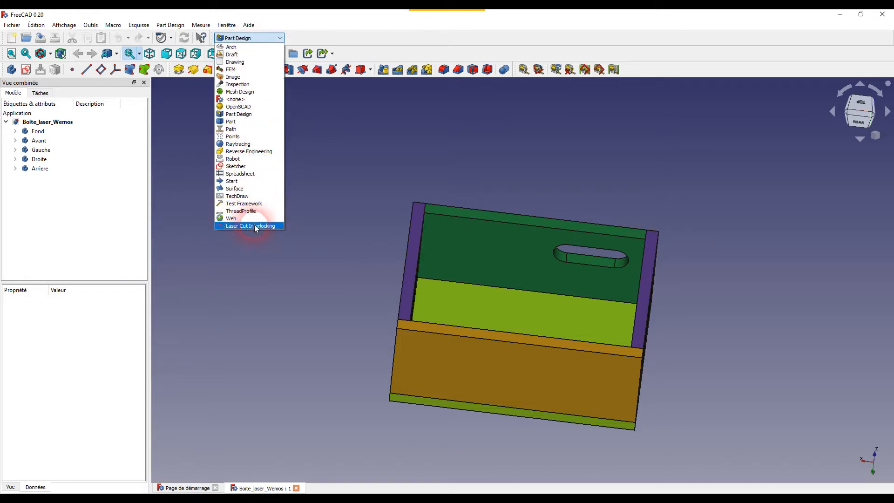
{"action": "left_click", "coordinate": [318, 282]}
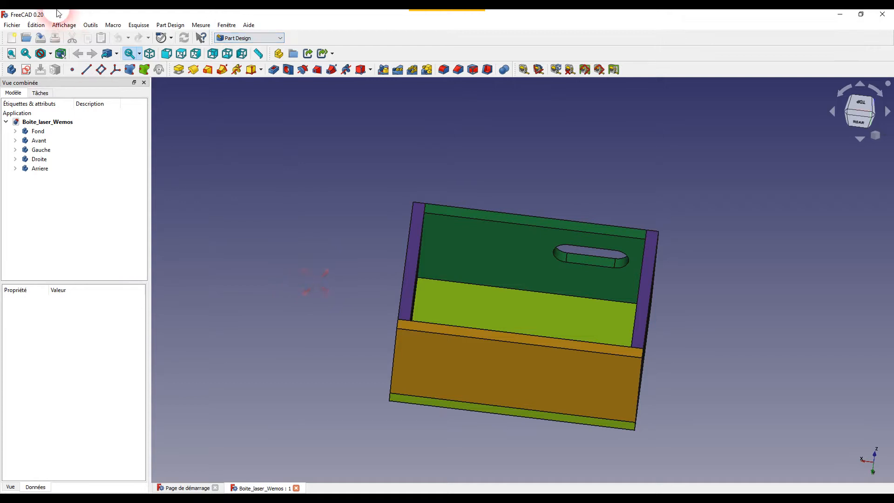
{"action": "left_click", "coordinate": [76, 24]}
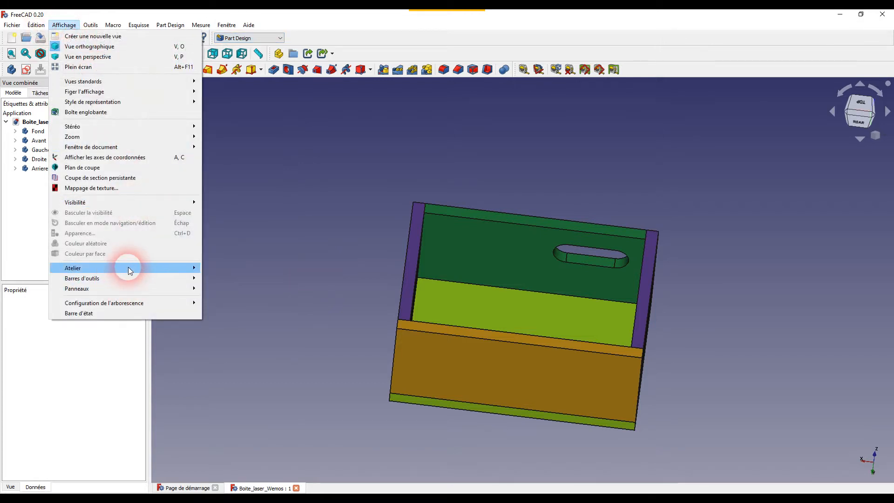
{"action": "mouse_move", "coordinate": [128, 268]}
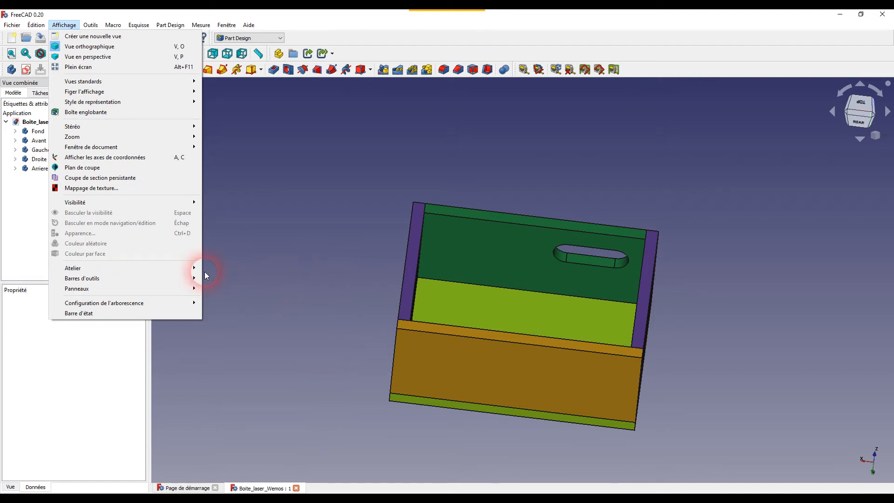
{"action": "mouse_move", "coordinate": [199, 268]}
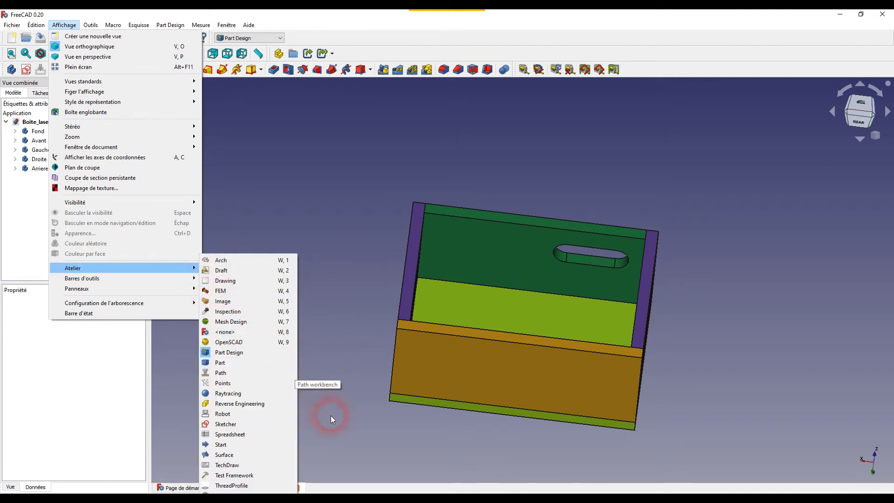
{"action": "left_click", "coordinate": [264, 313]}
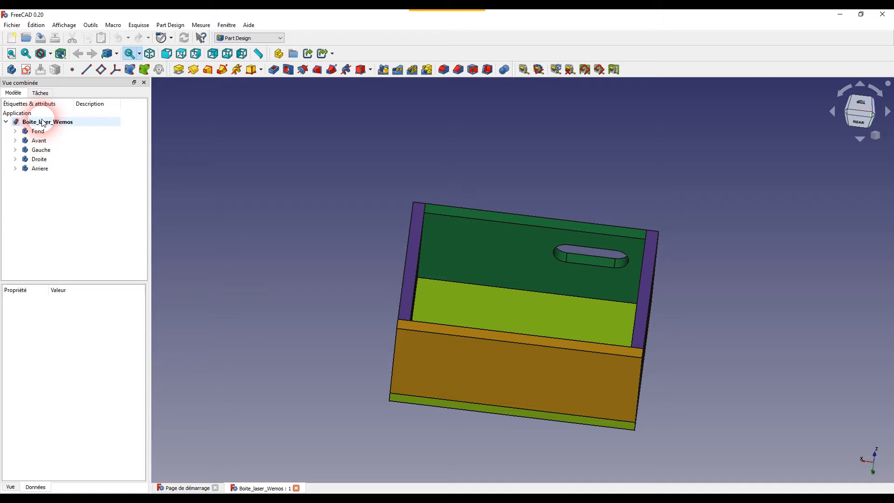
Switch to the Part workbench and create simple copies of the Fond, Avant, Gauche, Droite and Arriere bodies.
{"action": "left_click", "coordinate": [261, 39]}
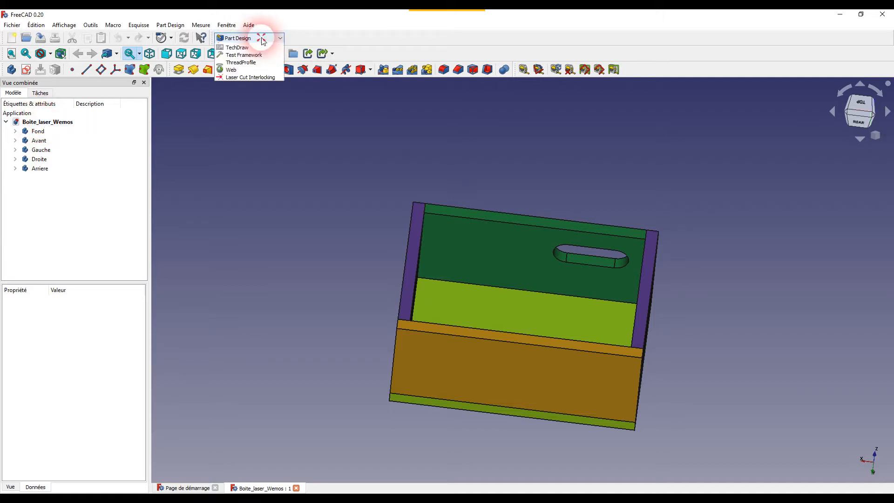
{"action": "left_click", "coordinate": [247, 121]}
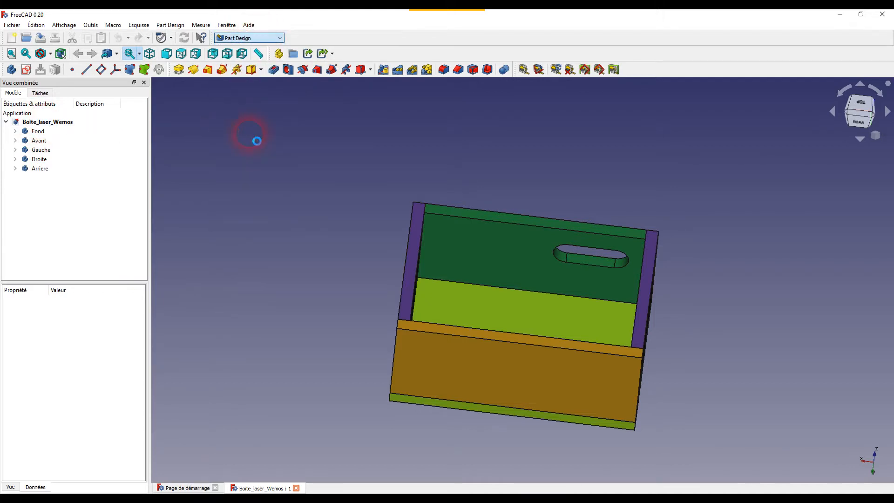
{"action": "left_click_drag", "start_coordinate": [63, 187], "coordinate": [34, 131]}
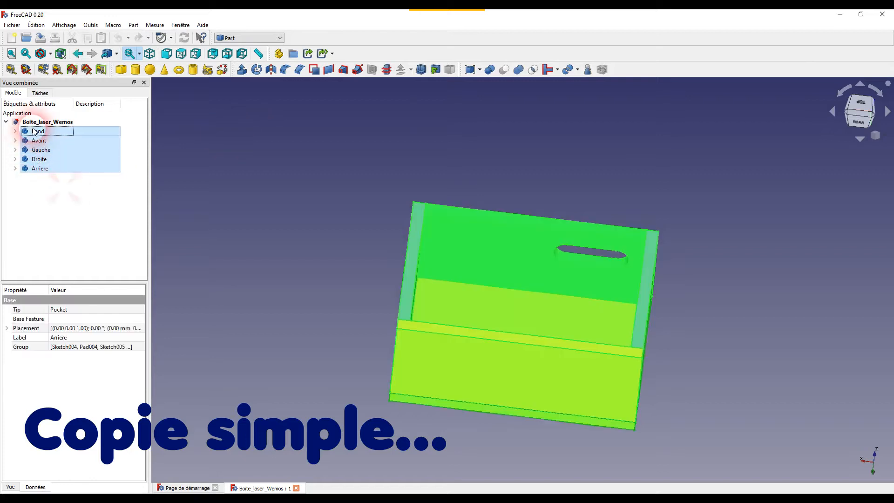
{"action": "left_click", "coordinate": [133, 25]}
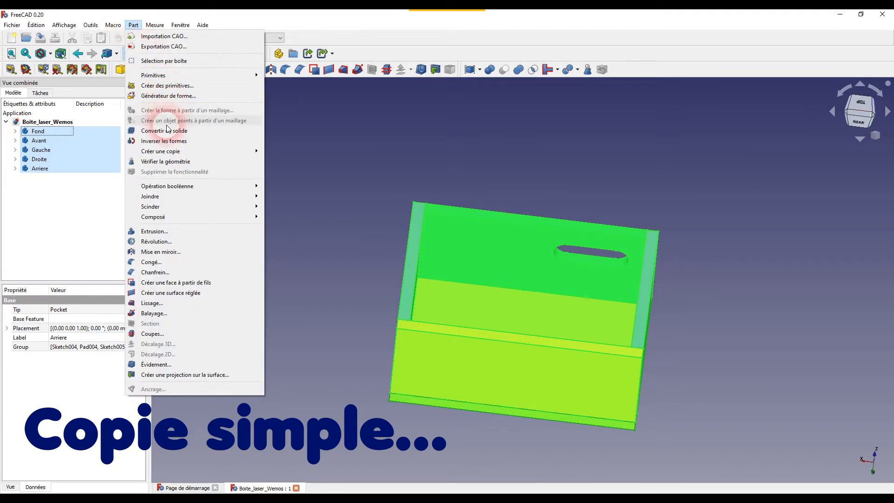
{"action": "left_click", "coordinate": [275, 152]}
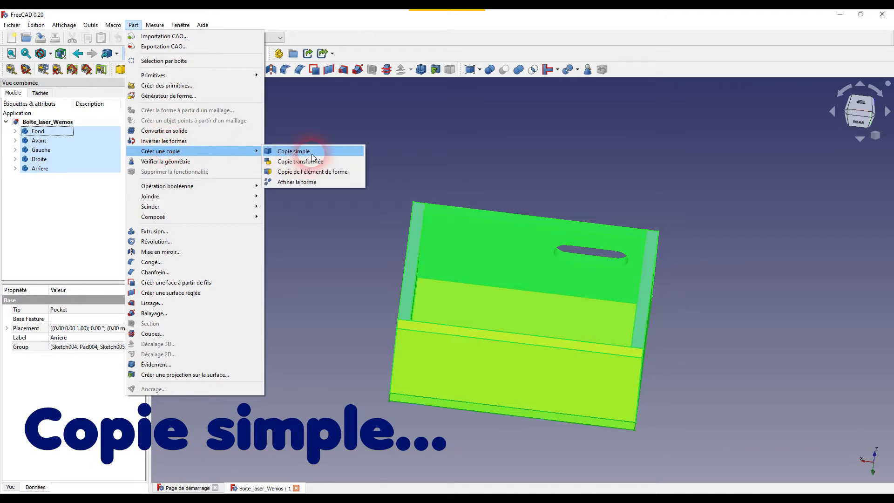
{"action": "left_click", "coordinate": [337, 152]}
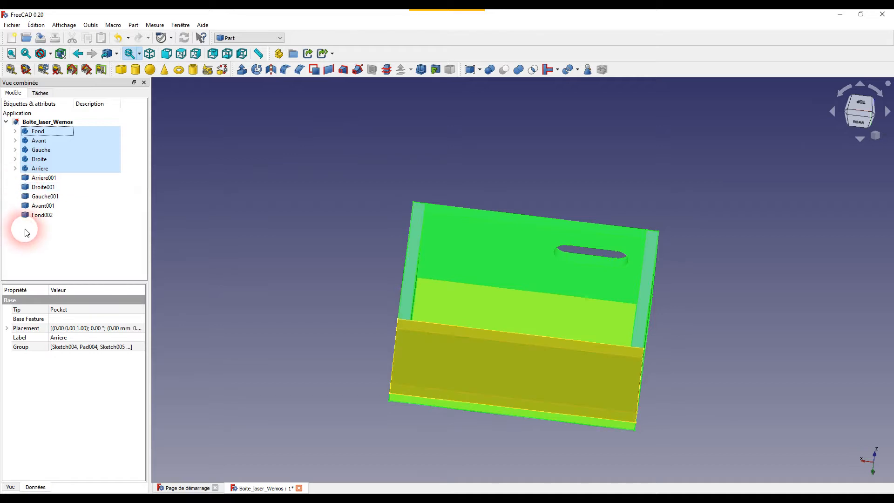
Compare the Arriere001 copy with the feature history of the original Arriere body, including its Pocket and Sketch005.
{"action": "left_click", "coordinate": [27, 179]}
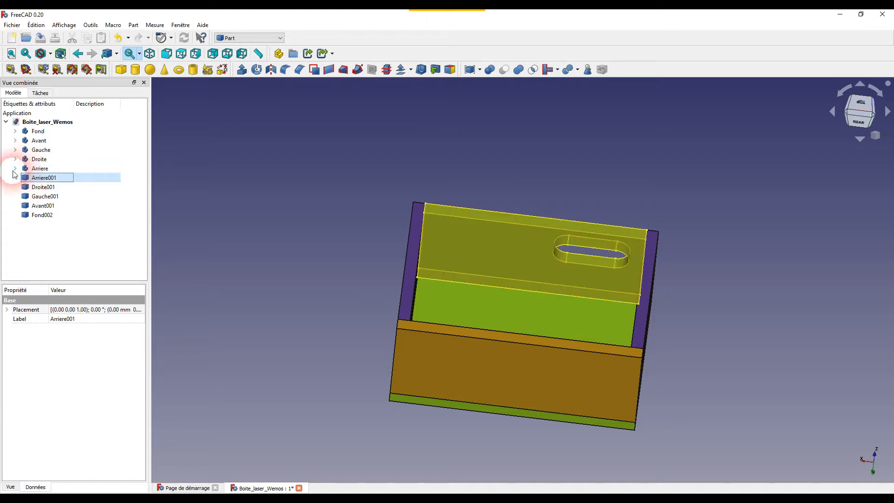
{"action": "left_click", "coordinate": [15, 169]}
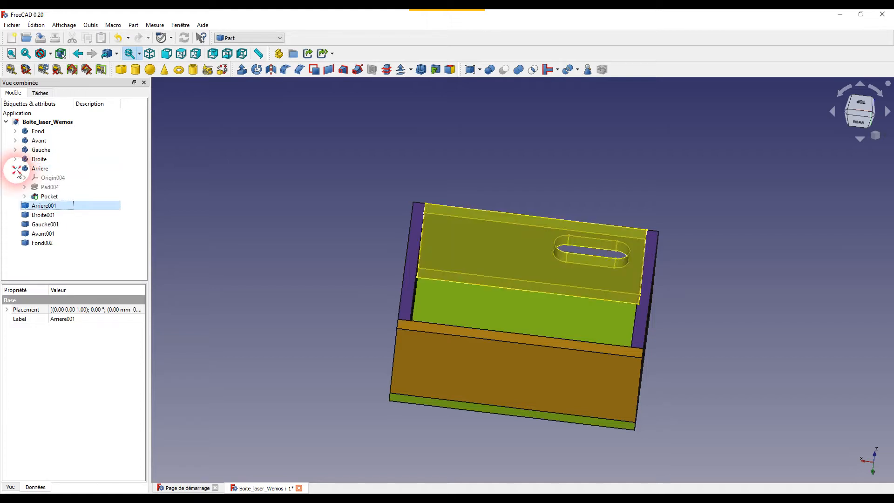
{"action": "left_click", "coordinate": [25, 196]}
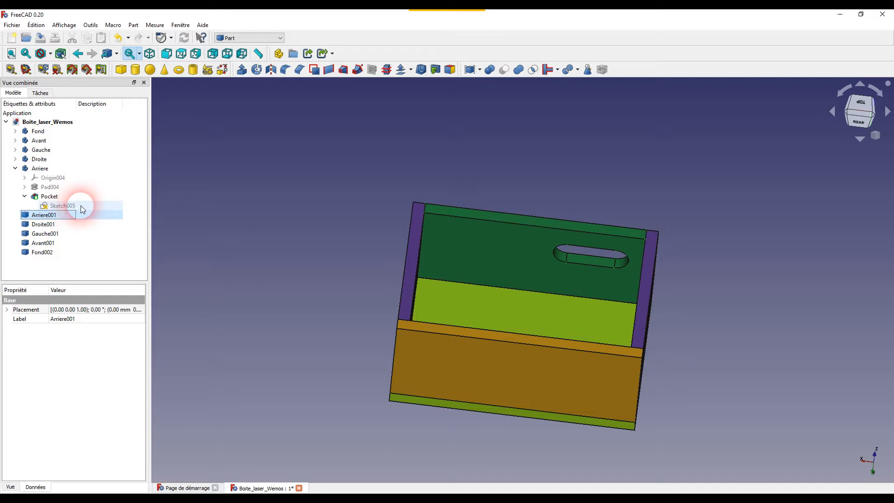
{"action": "left_click", "coordinate": [62, 206]}
{"action": "left_click", "coordinate": [24, 195]}
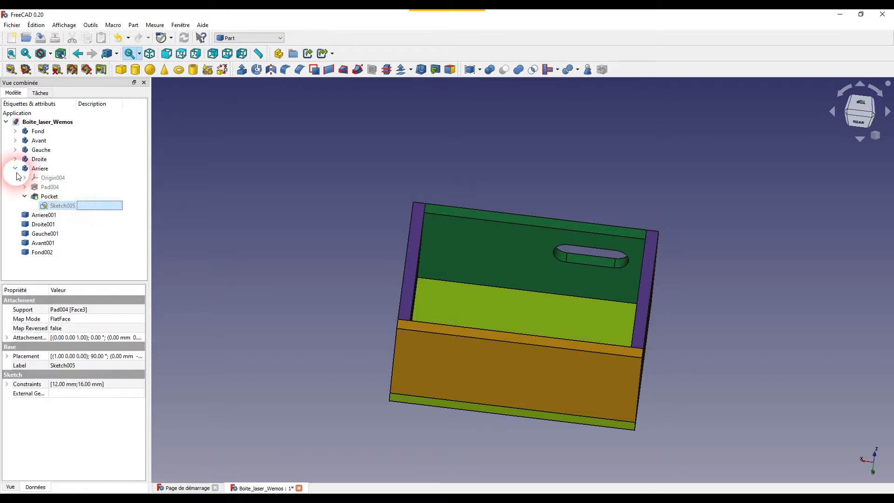
{"action": "left_click", "coordinate": [16, 168]}
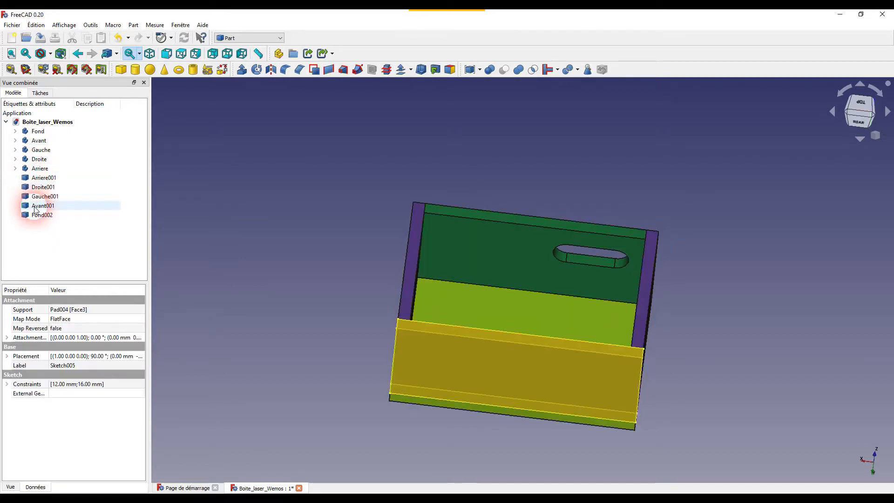
Hide the five original bodies, from Fond to Arriere, leaving only the simple copies displayed.
{"action": "left_click", "coordinate": [27, 169]}
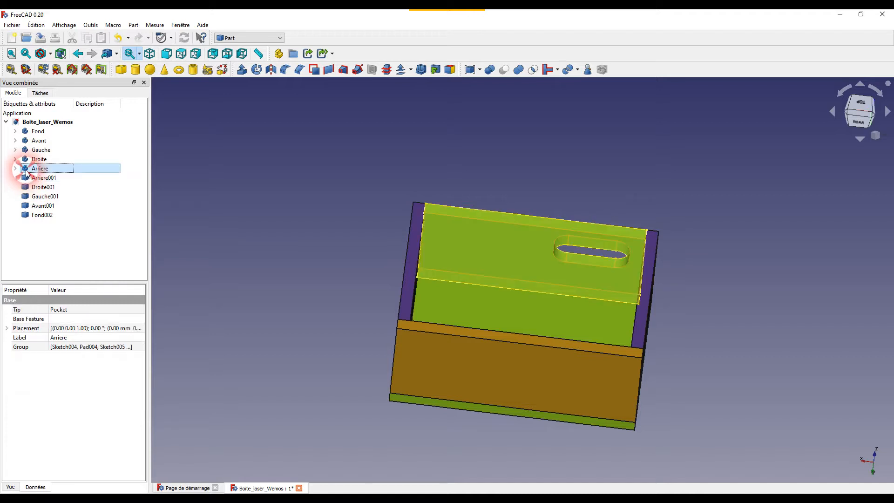
{"action": "left_click", "coordinate": [31, 132], "text": "shift"}
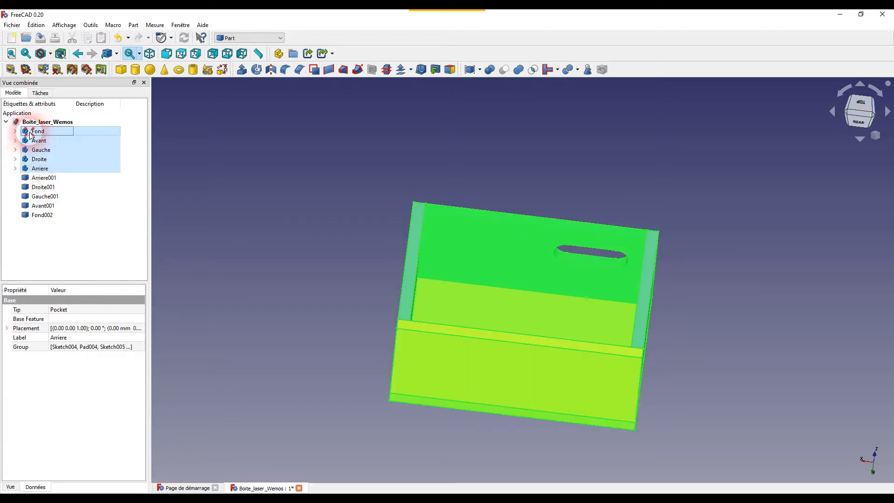
{"action": "key", "text": "space"}
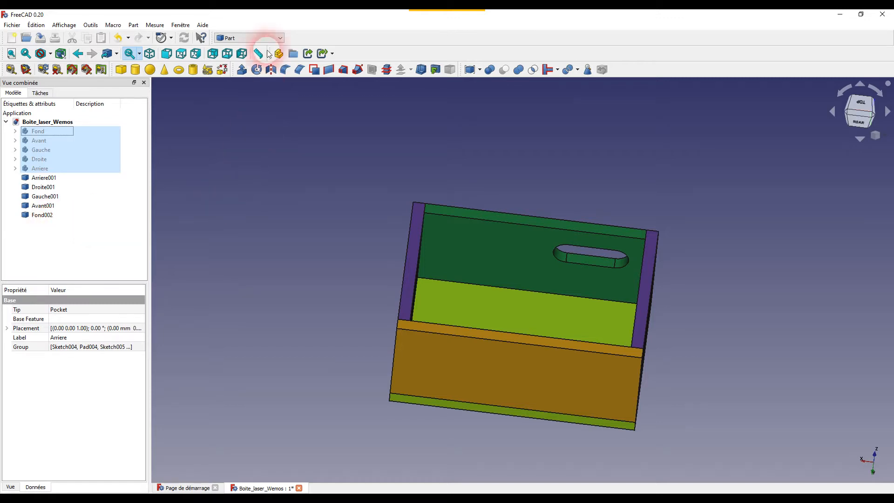
Switch to the Laser Cut Interlocking workbench and start the Slots interlocking command.
{"action": "left_click", "coordinate": [280, 38]}
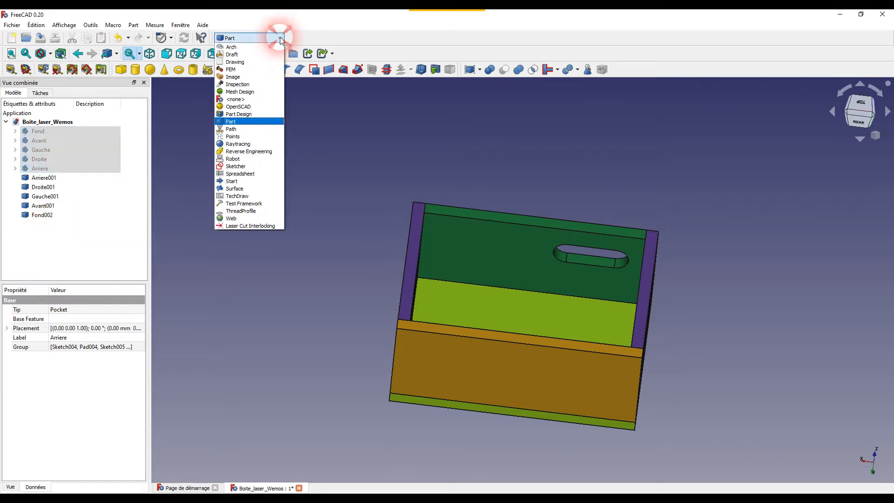
{"action": "left_click", "coordinate": [240, 225]}
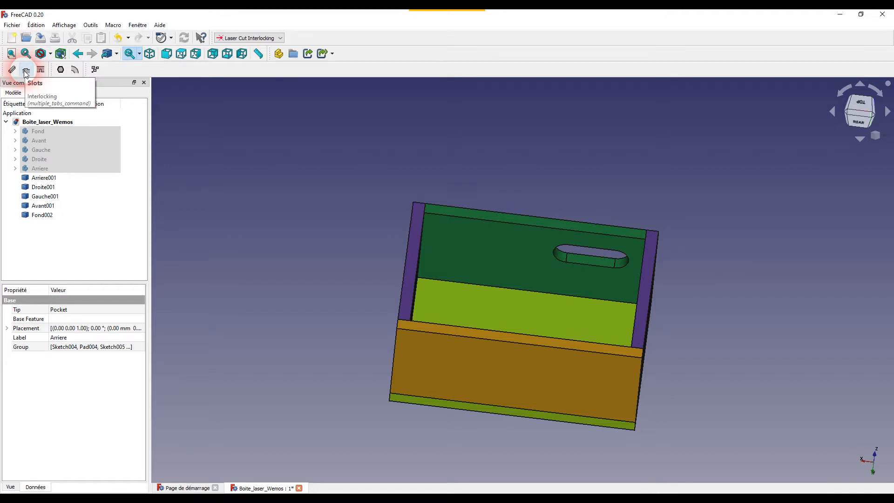
{"action": "left_click", "coordinate": [25, 73]}
{"action": "left_click", "coordinate": [41, 71]}
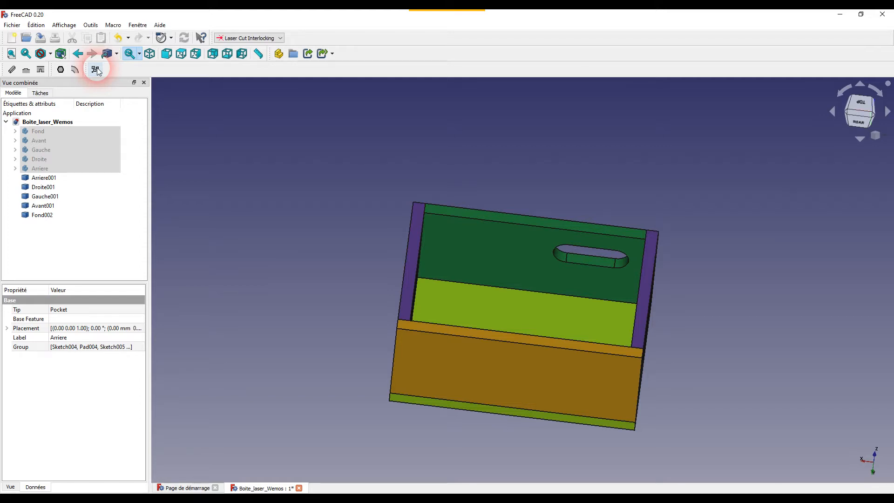
{"action": "left_click", "coordinate": [27, 71]}
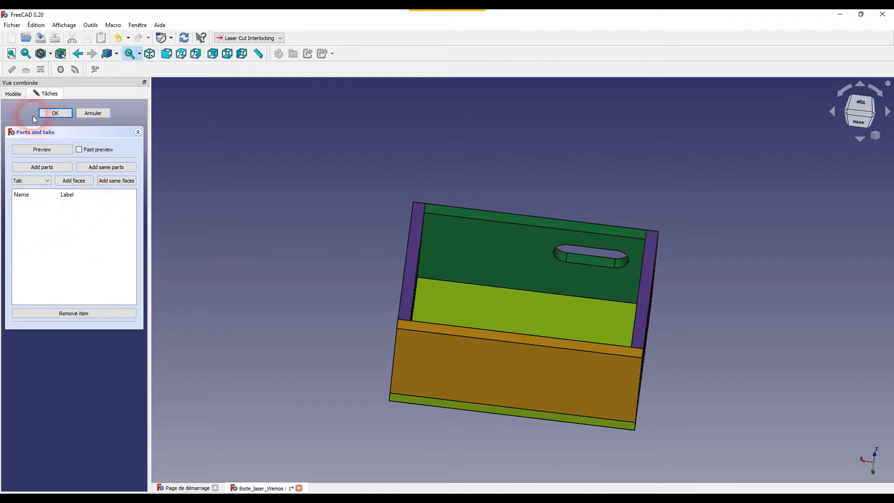
Add the five panel copies to the interlocking as same parts, with Fond002 selected first as the reference part.
{"action": "left_click", "coordinate": [11, 97]}
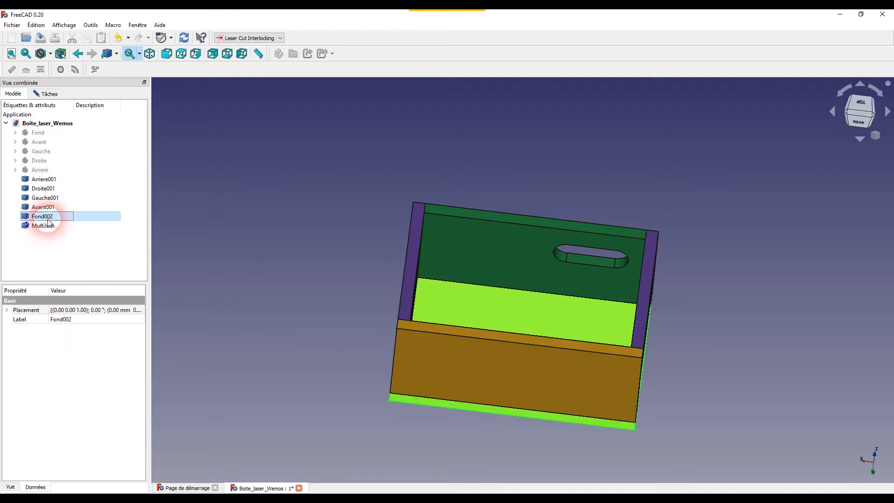
{"action": "left_click", "coordinate": [51, 179], "text": "shift"}
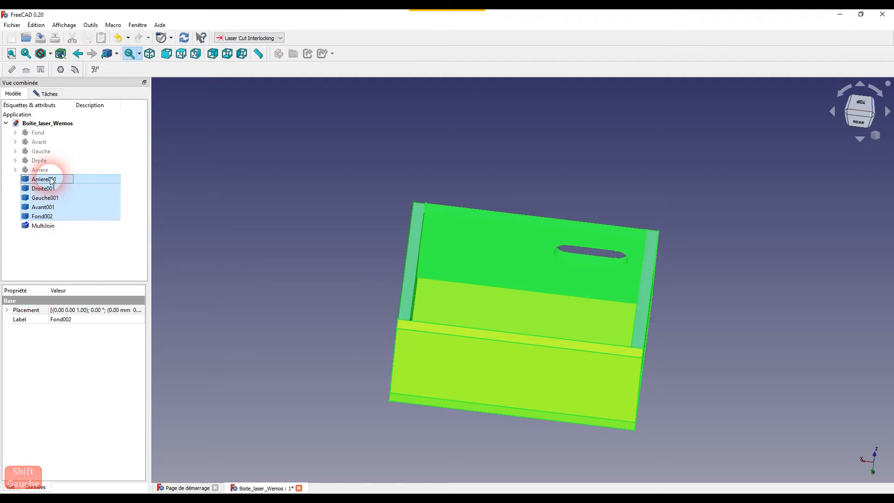
{"action": "left_click", "coordinate": [47, 94]}
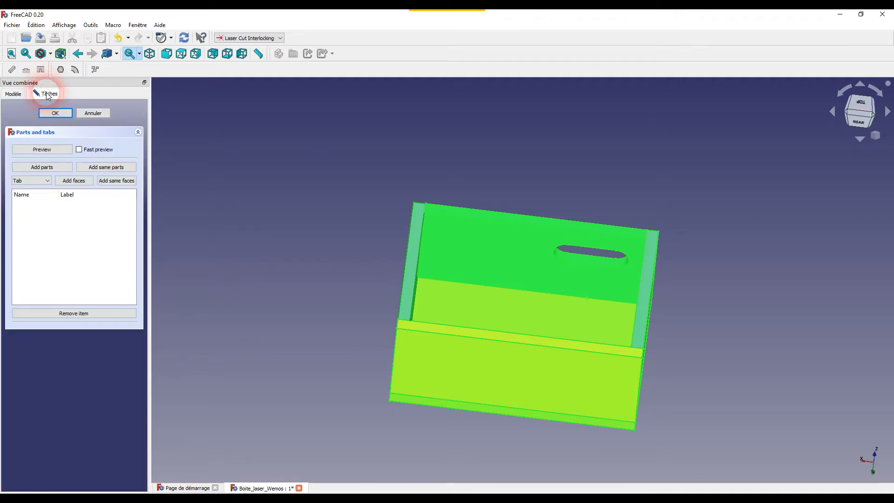
{"action": "left_click", "coordinate": [111, 168]}
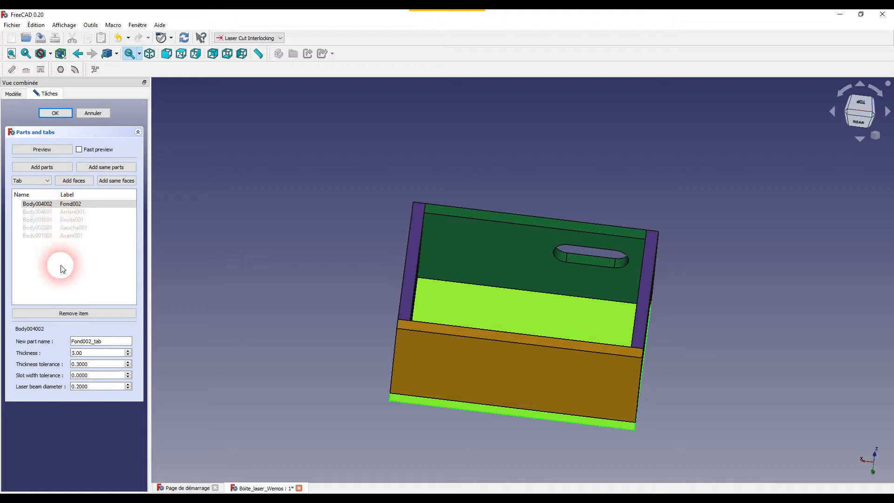
Examine the part settings of Fond002 and of the linked parts Arriere001, Droite001, Gauche001 and Avant001.
{"action": "left_click", "coordinate": [35, 204]}
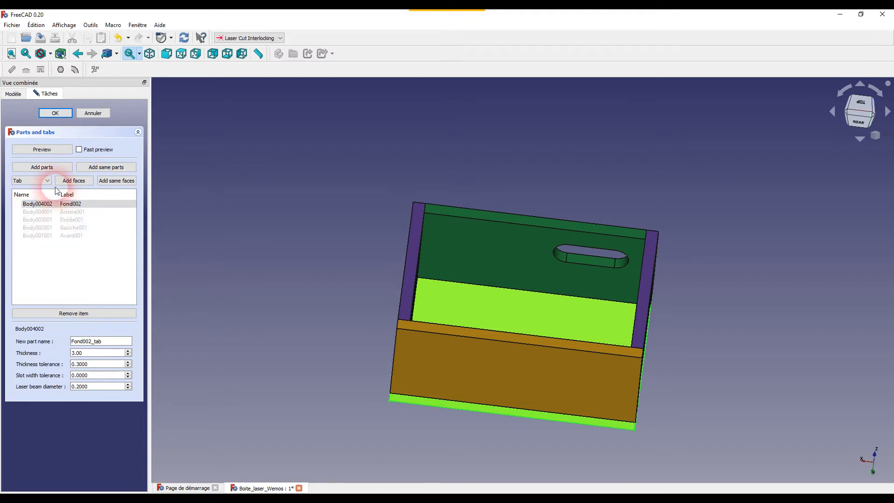
{"action": "left_click", "coordinate": [37, 212]}
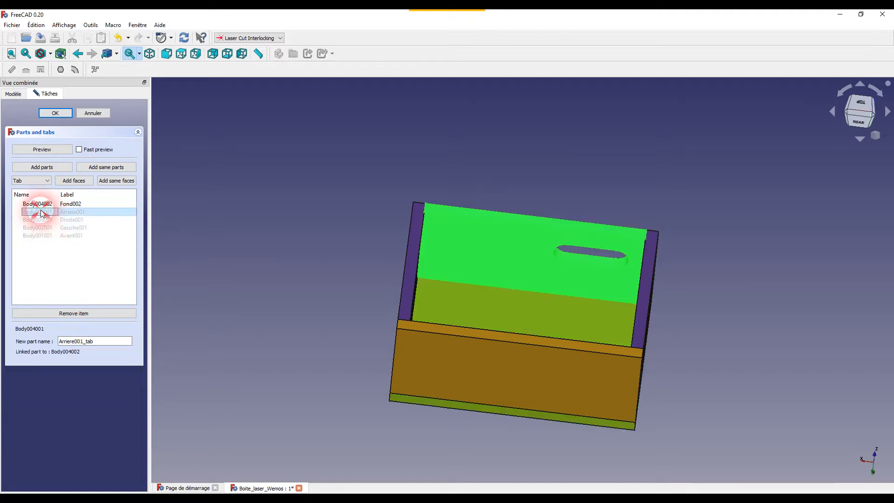
{"action": "left_click", "coordinate": [38, 220]}
{"action": "left_click", "coordinate": [36, 227]}
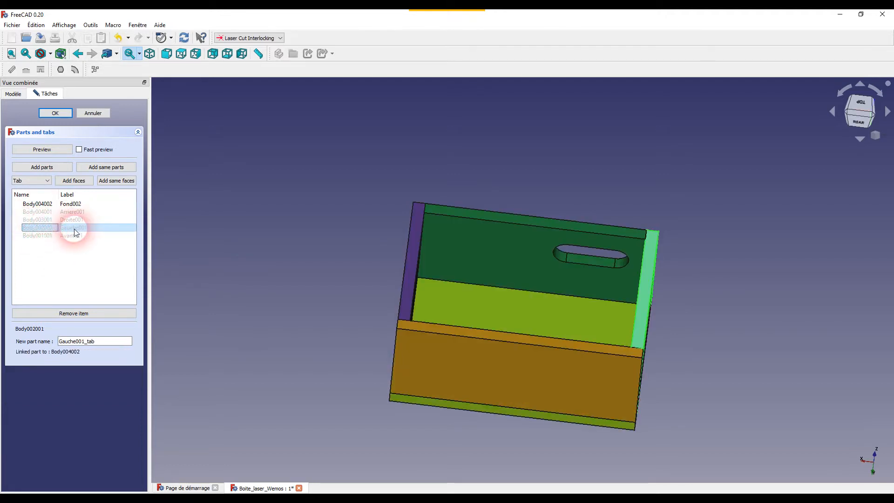
{"action": "left_click", "coordinate": [44, 235]}
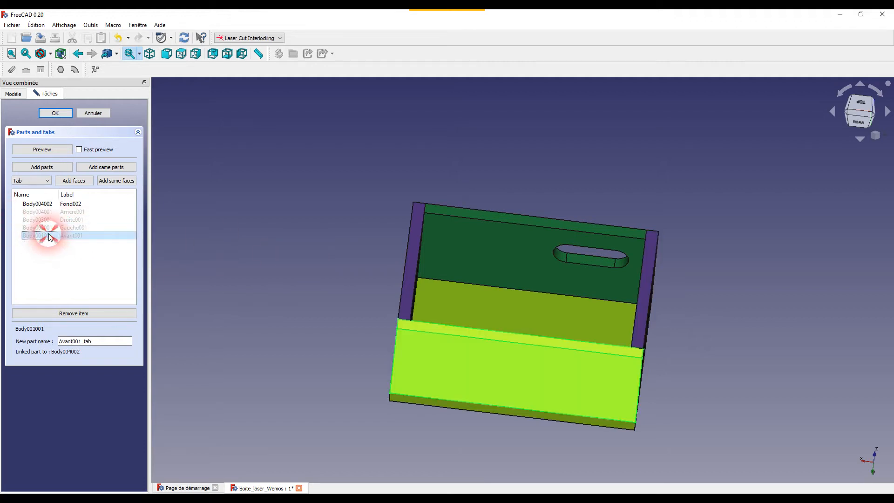
{"action": "left_click", "coordinate": [32, 203]}
{"action": "middle_click_drag", "start_coordinate": [508, 434], "coordinate": [509, 398]}
{"action": "left_click", "coordinate": [120, 248]}
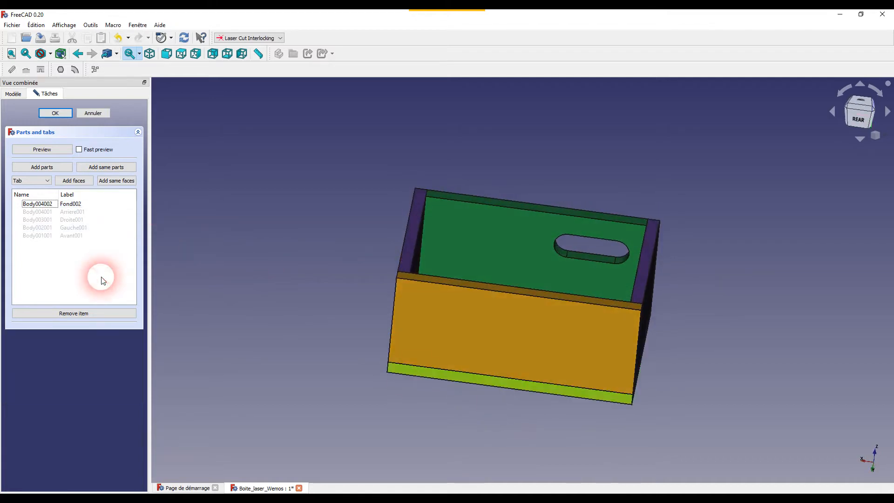
Set the thickness tolerance of the Fond002 reference part to 0.2.
{"action": "left_click", "coordinate": [39, 205]}
{"action": "left_click_drag", "start_coordinate": [97, 264], "coordinate": [49, 206]}
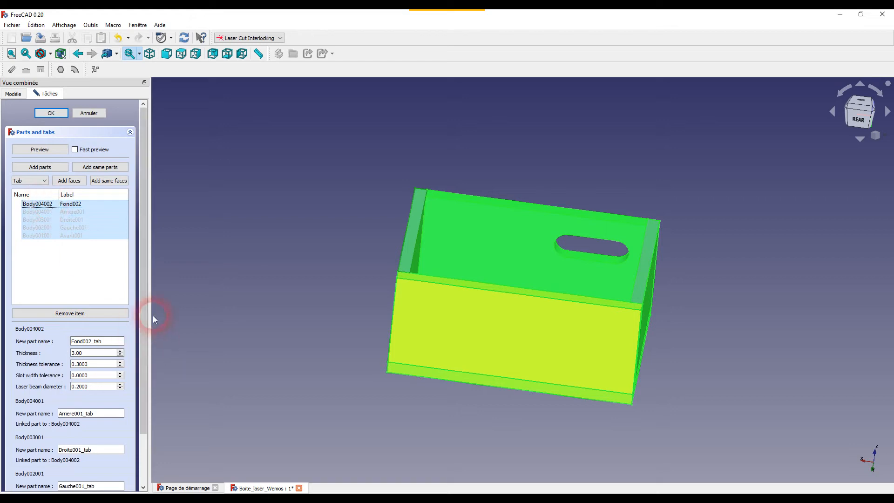
{"action": "left_click_drag", "start_coordinate": [144, 315], "coordinate": [142, 388]}
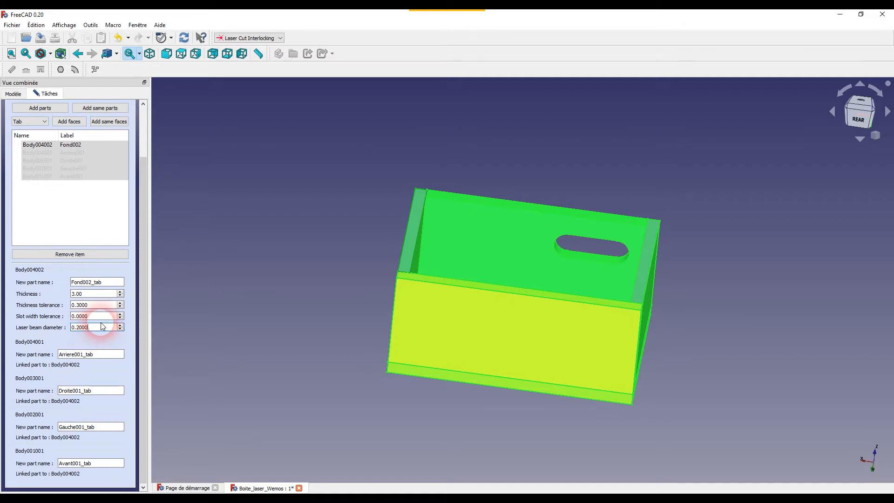
{"action": "left_click_drag", "start_coordinate": [96, 306], "coordinate": [57, 307]}
{"action": "type", "text": "0.2"}
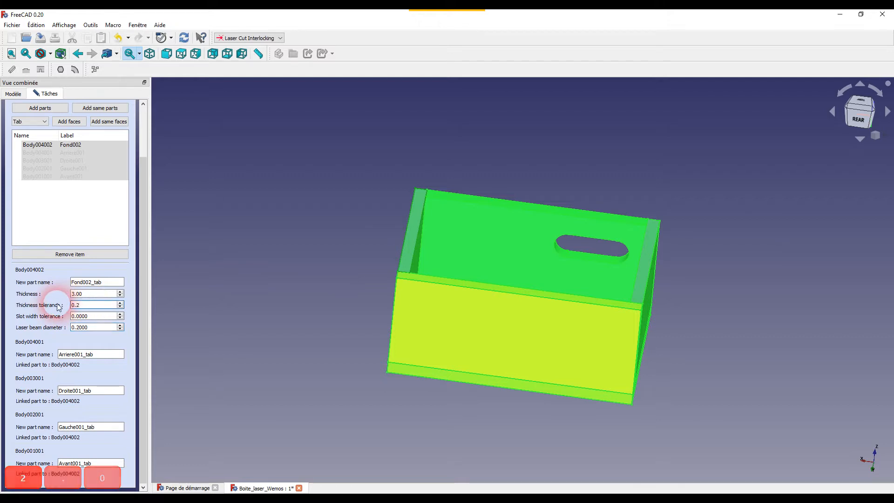
{"action": "left_click", "coordinate": [95, 329]}
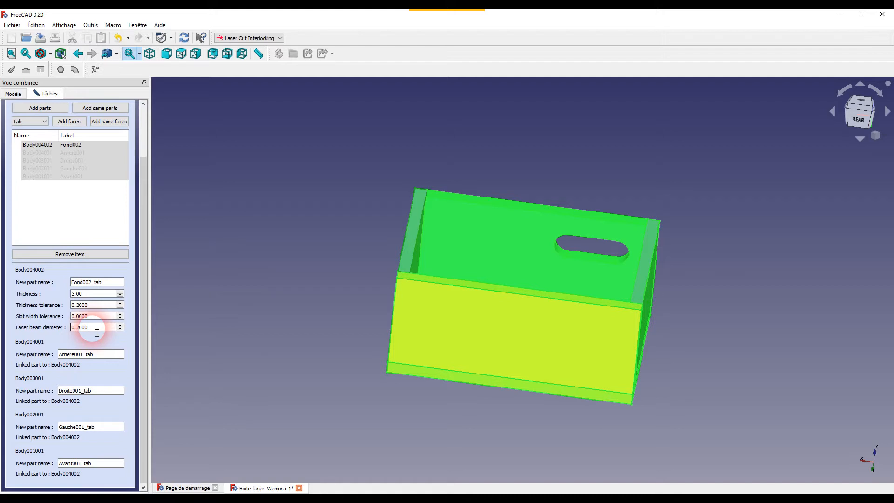
{"action": "left_click", "coordinate": [97, 213]}
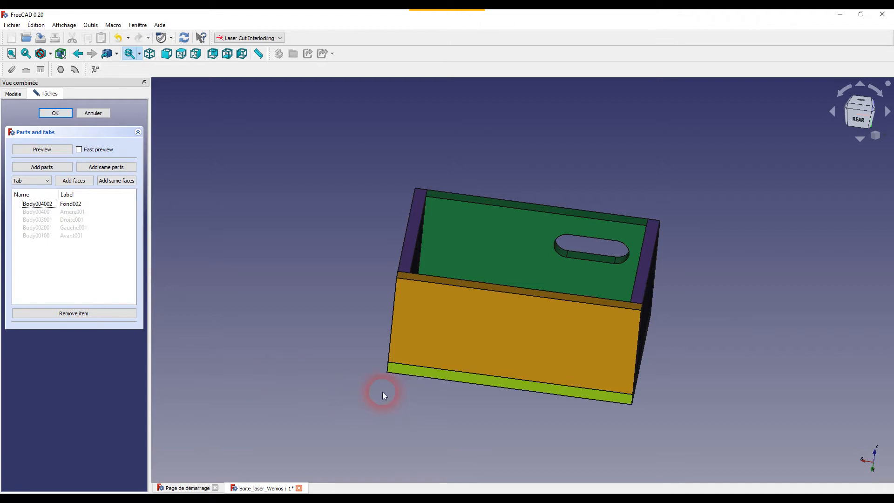
Hide the Fond002 bottom panel to uncover the lower edges of the four wall panels.
{"action": "middle_click_drag", "start_coordinate": [456, 421], "coordinate": [483, 351]}
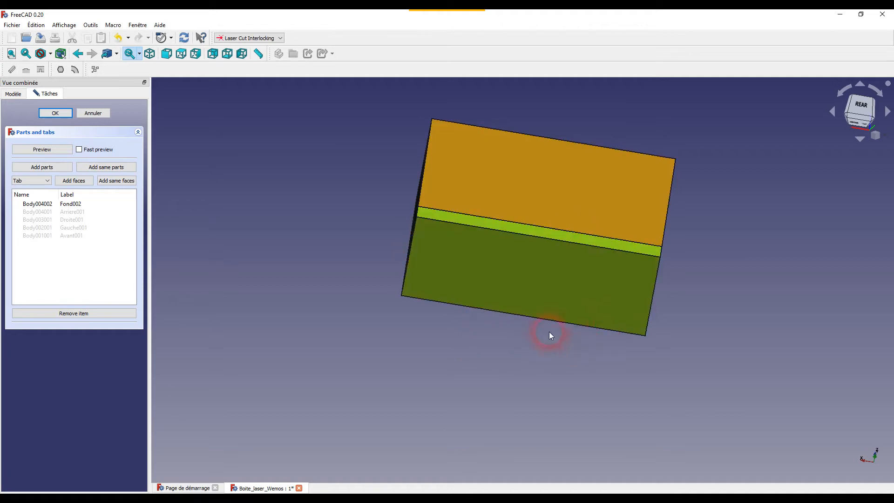
{"action": "mouse_move", "coordinate": [472, 329]}
{"action": "middle_mouse_down"}
{"action": "mouse_move", "coordinate": [478, 345]}
{"action": "mouse_move", "coordinate": [462, 325]}
{"action": "middle_mouse_up"}
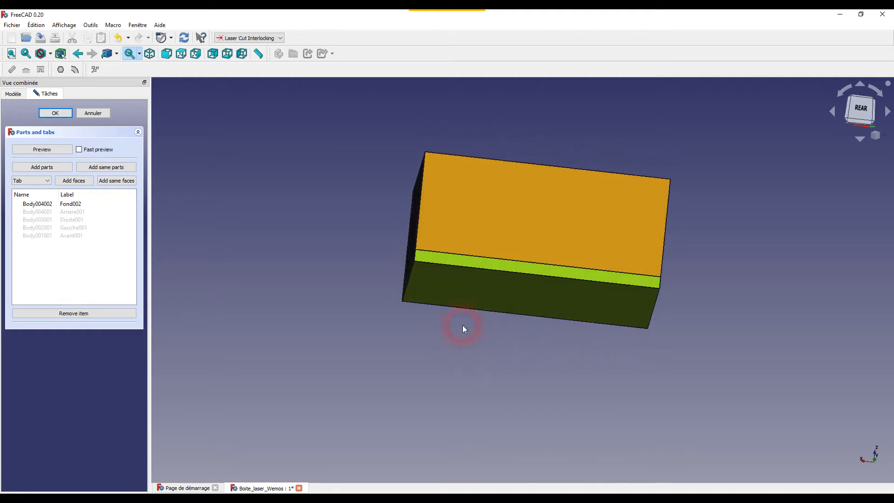
{"action": "left_click", "coordinate": [435, 260]}
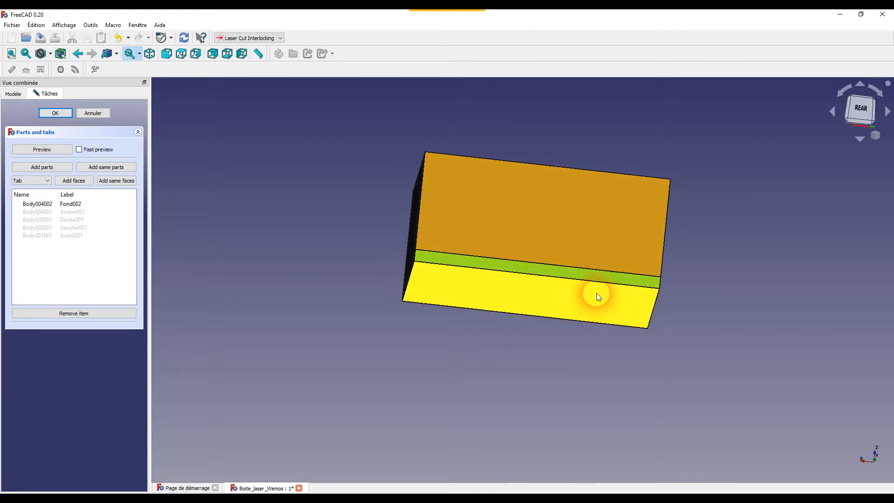
{"action": "left_click", "coordinate": [514, 273]}
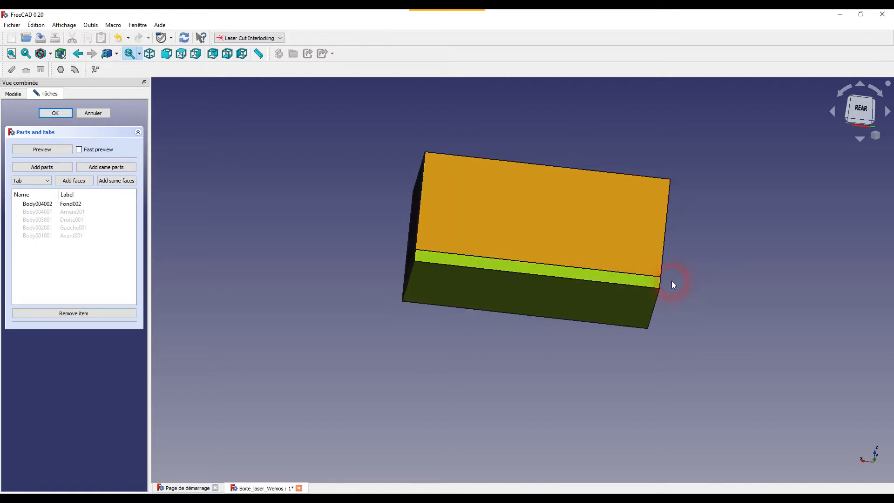
{"action": "middle_click_drag", "start_coordinate": [511, 359], "coordinate": [491, 319]}
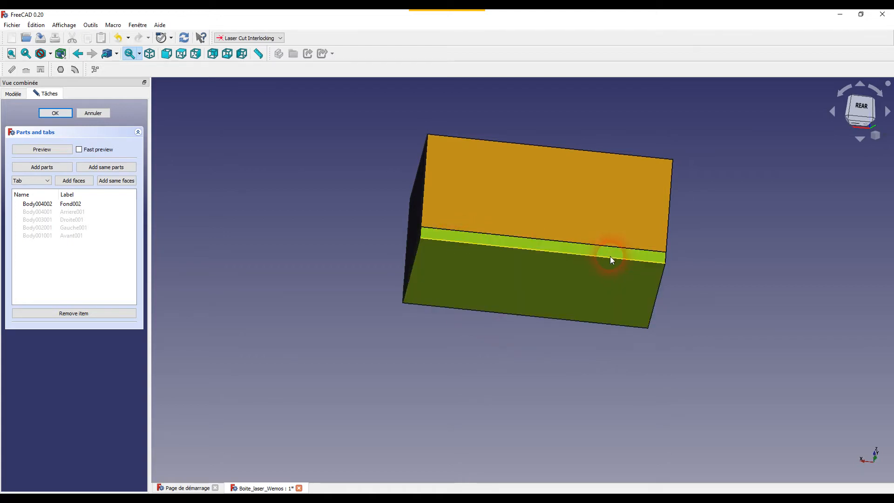
{"action": "middle_click_drag", "start_coordinate": [363, 316], "coordinate": [394, 303]}
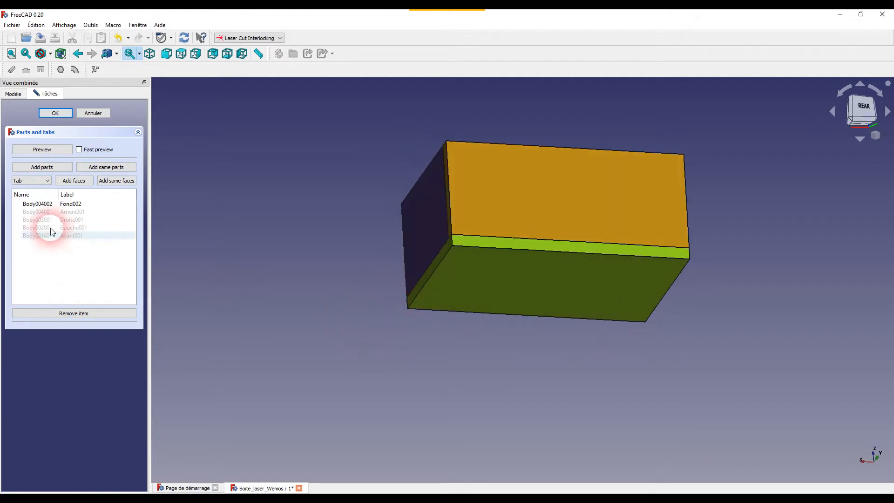
{"action": "left_click", "coordinate": [66, 205]}
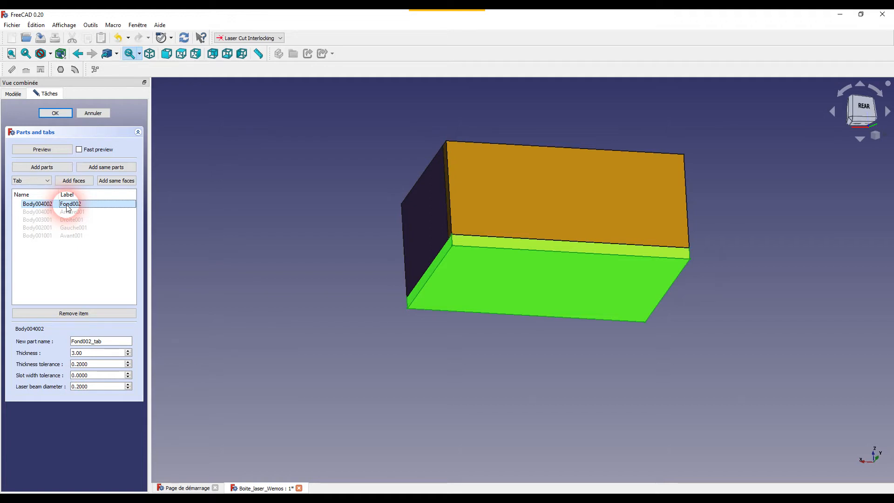
{"action": "key", "text": "space"}
Add the bottom edge faces of the four wall panels as same-face tabs, selecting the Avant001 face first as the reference.
{"action": "middle_click_drag", "start_coordinate": [600, 409], "coordinate": [574, 381]}
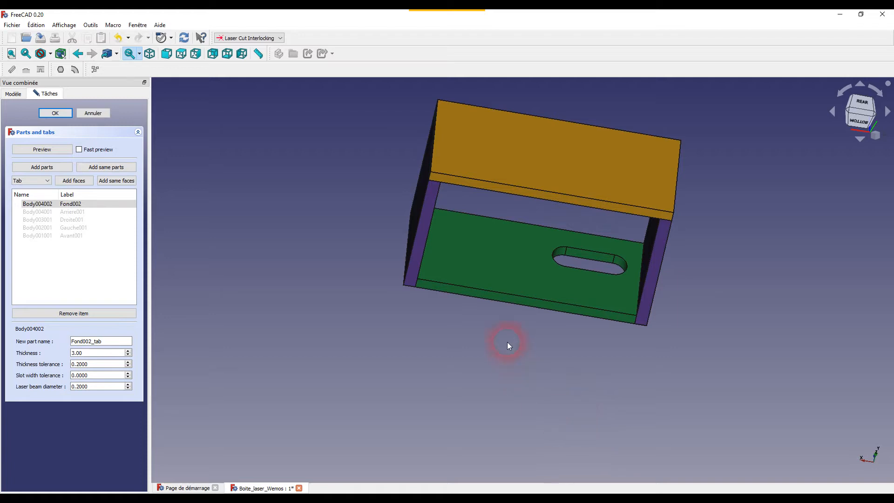
{"action": "left_click", "coordinate": [477, 185]}
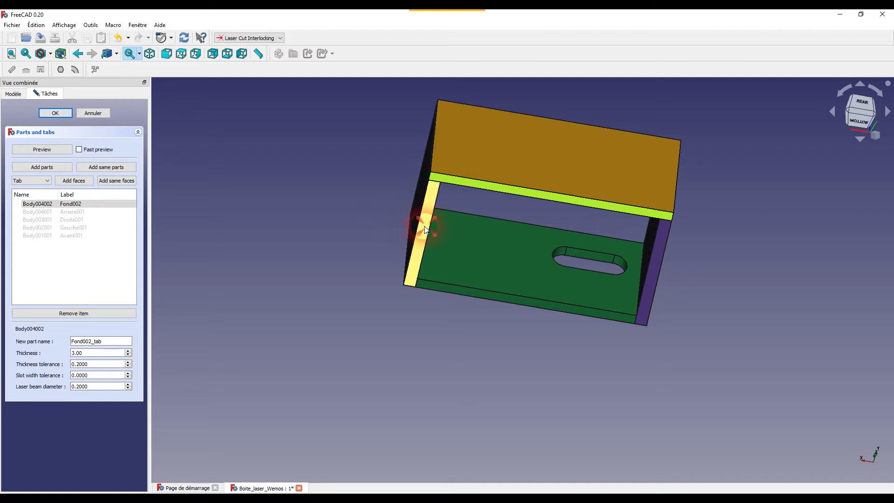
{"action": "left_click", "coordinate": [410, 258]}
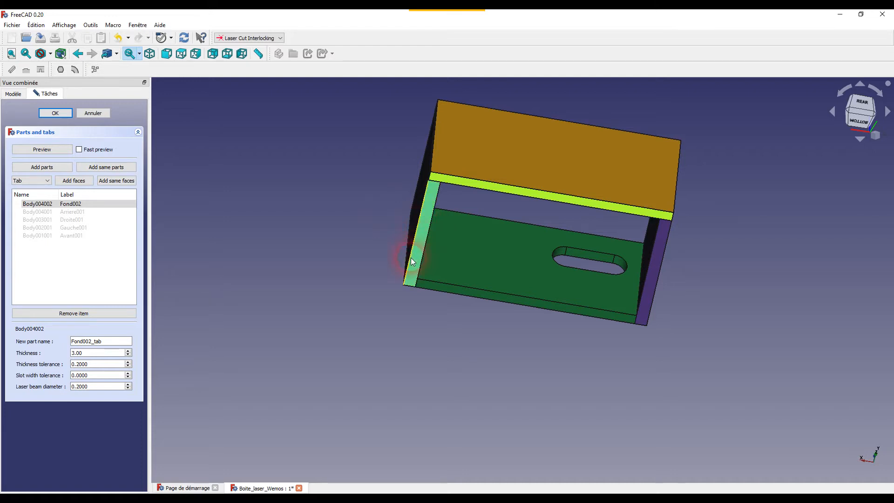
{"action": "left_click", "coordinate": [464, 291]}
{"action": "left_click", "coordinate": [649, 285]}
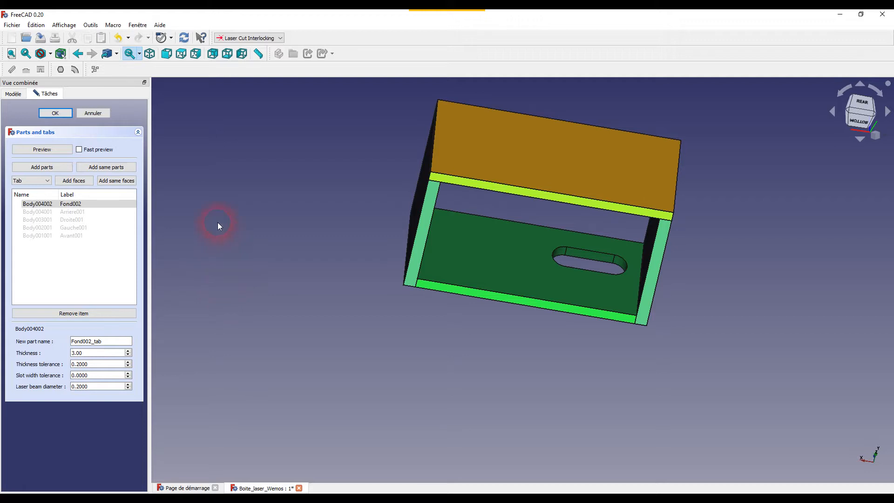
{"action": "left_click", "coordinate": [116, 181]}
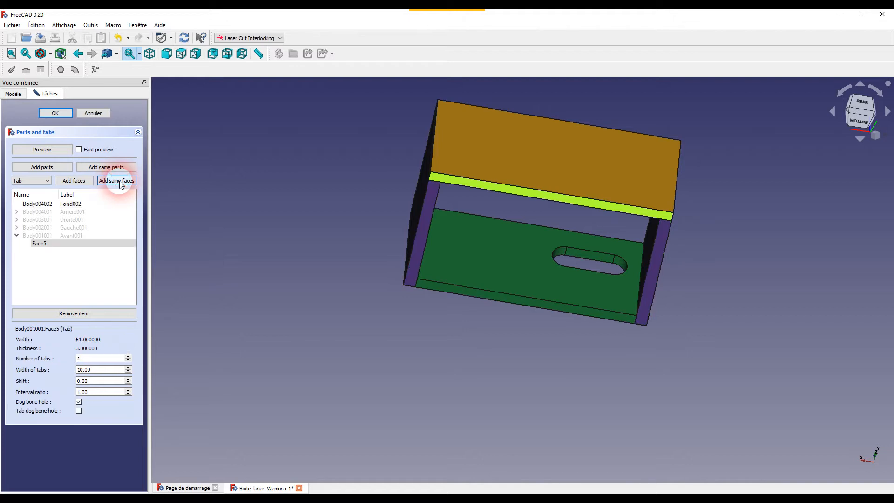
Examine the linked tab faces listed under Arriere001, Droite001 and Gauche001.
{"action": "left_click", "coordinate": [17, 212]}
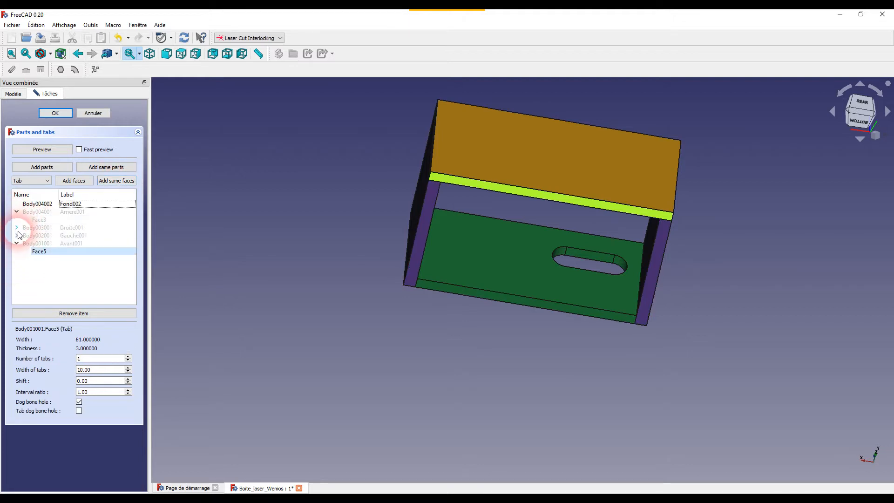
{"action": "left_click", "coordinate": [17, 228]}
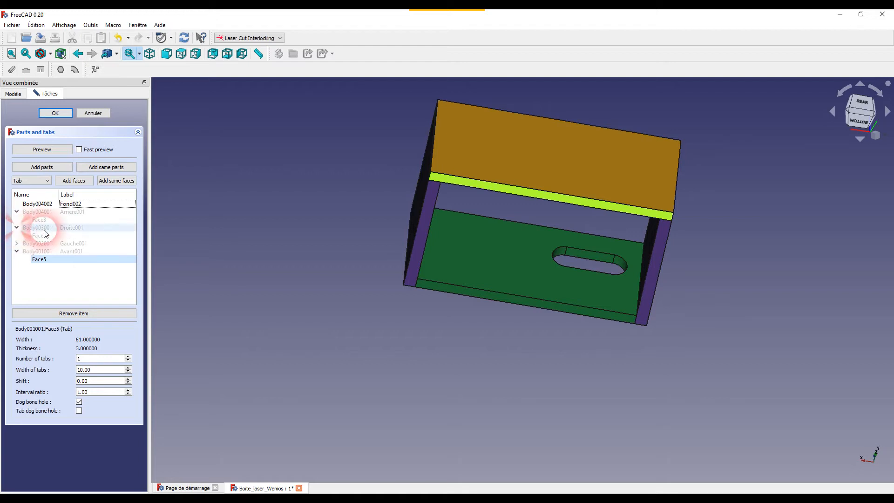
{"action": "left_click", "coordinate": [16, 244]}
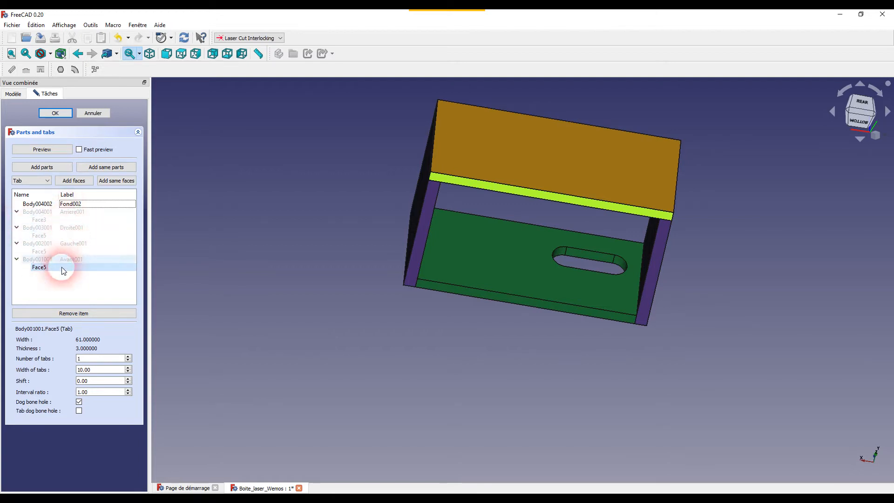
{"action": "left_click", "coordinate": [40, 221]}
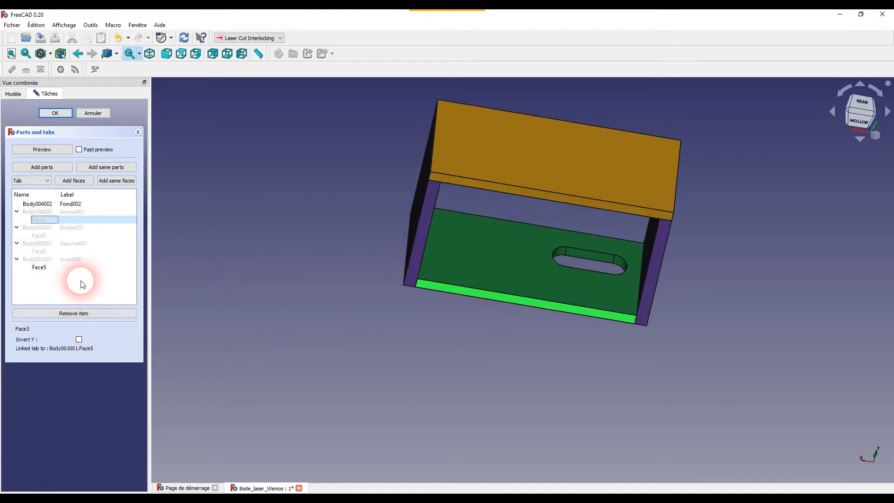
{"action": "left_click", "coordinate": [41, 234]}
{"action": "left_click", "coordinate": [38, 252]}
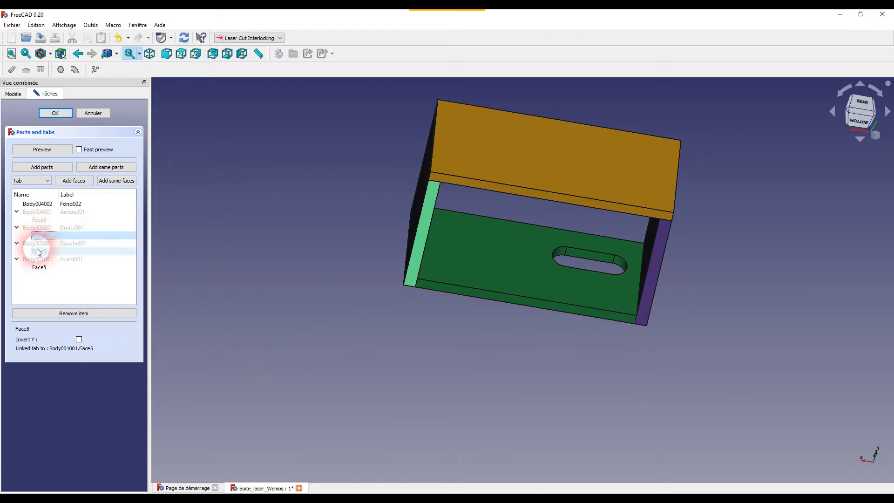
Set the Avant001 Face5 reference tab to 3 tabs of width 6 and disable its dog bone hole.
{"action": "left_click", "coordinate": [38, 268]}
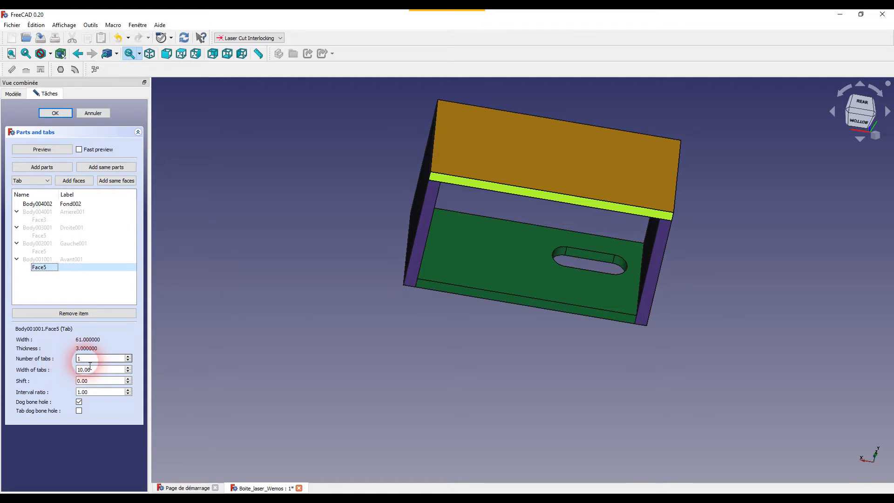
{"action": "left_click", "coordinate": [128, 356]}
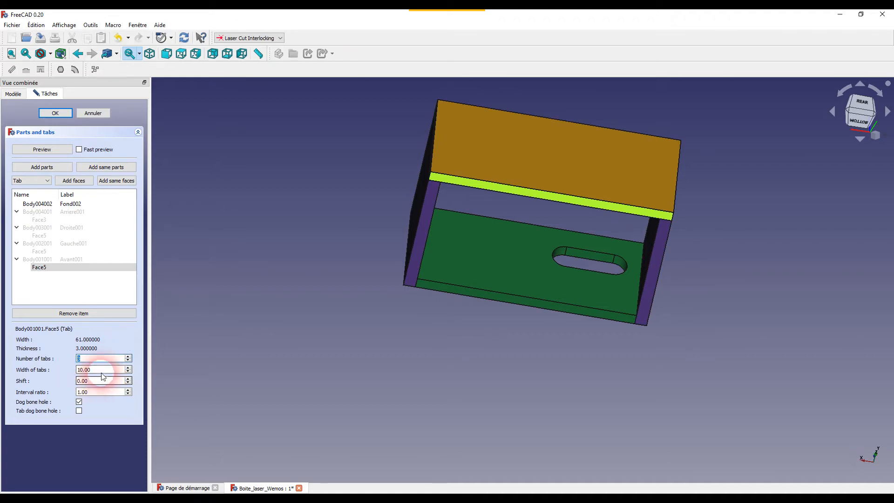
{"action": "key", "text": "Tab"}
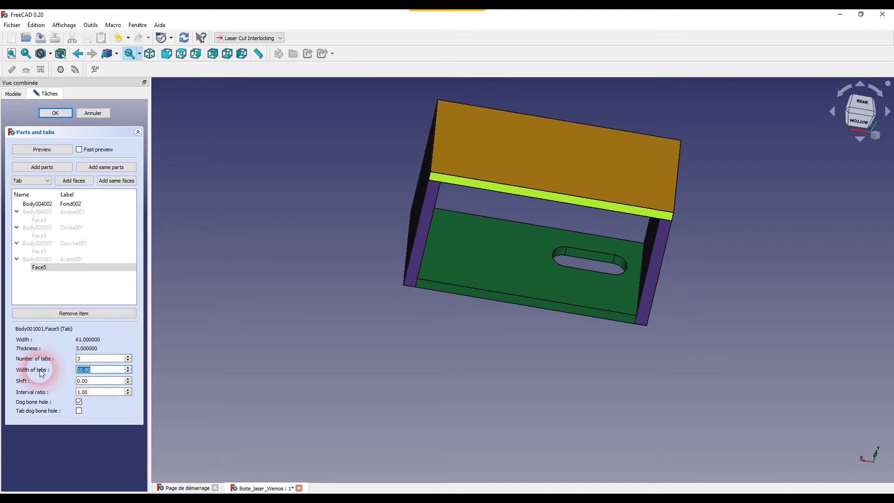
{"action": "type", "text": "6"}
{"action": "left_click", "coordinate": [91, 406]}
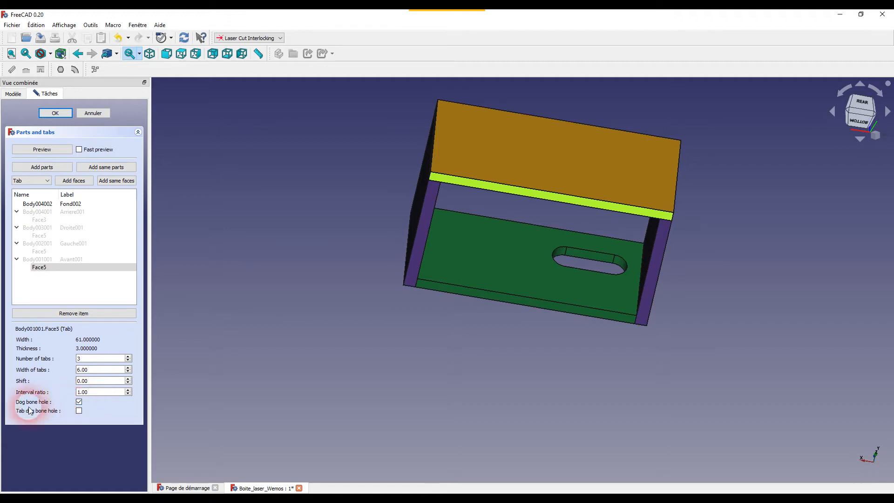
{"action": "left_click", "coordinate": [78, 402]}
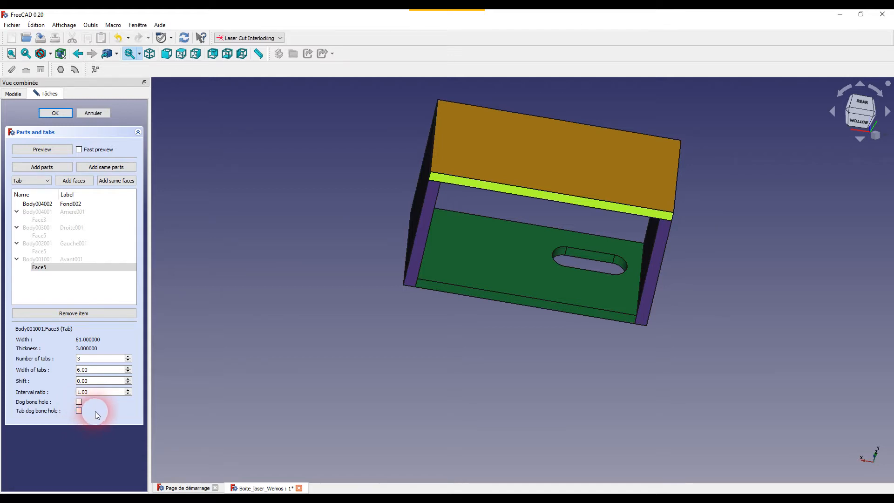
{"action": "left_click", "coordinate": [81, 301]}
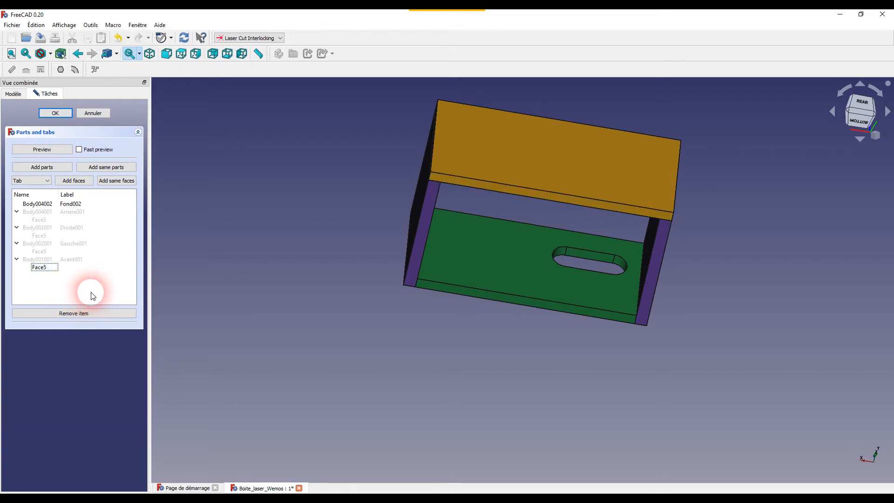
Preview the interlocking, examine the tabs and slots around the bottom panel, and close the preview document without saving.
{"action": "left_click", "coordinate": [29, 150]}
{"action": "middle_click_drag", "start_coordinate": [607, 124], "coordinate": [591, 373]}
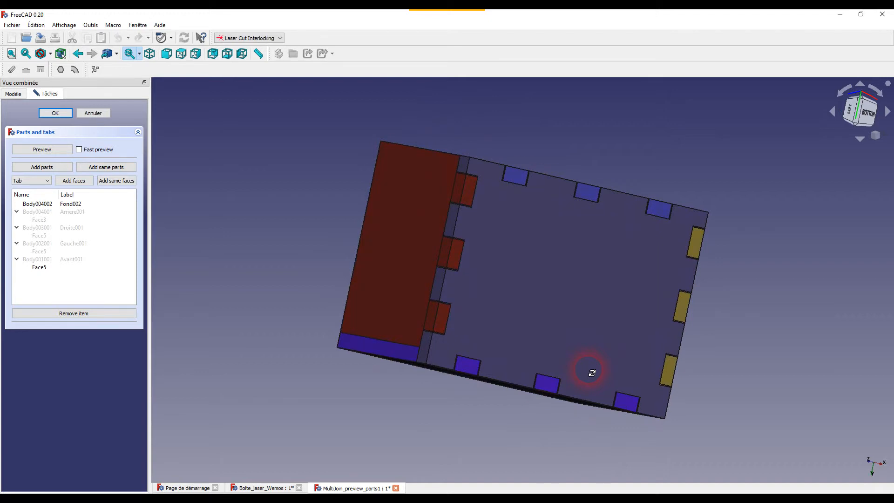
{"action": "middle_click_drag", "start_coordinate": [591, 373], "coordinate": [588, 366]}
{"action": "scroll", "coordinate": [440, 309], "scroll_direction": "up", "scroll_amount": 8}
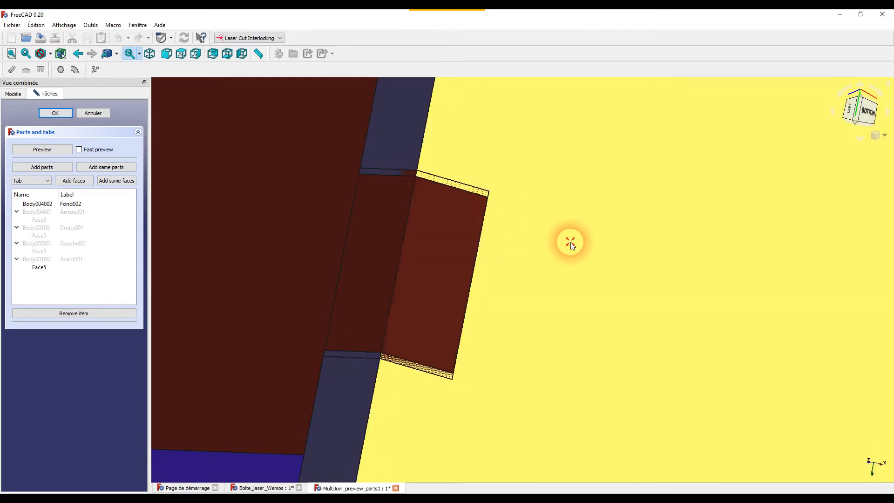
{"action": "middle_click_drag", "start_coordinate": [568, 240], "coordinate": [484, 317]}
{"action": "scroll", "coordinate": [484, 317], "scroll_direction": "down", "scroll_amount": 10}
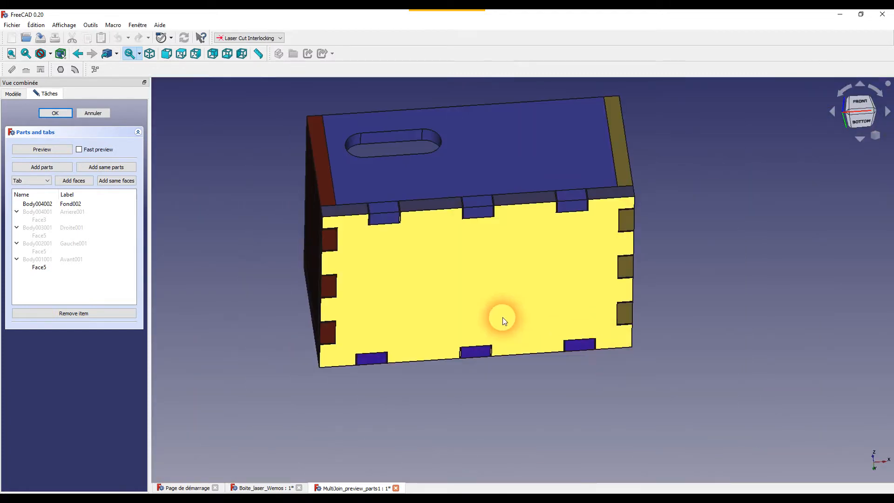
{"action": "mouse_move", "coordinate": [559, 417]}
{"action": "middle_mouse_down"}
{"action": "mouse_move", "coordinate": [546, 403]}
{"action": "mouse_move", "coordinate": [543, 255]}
{"action": "mouse_move", "coordinate": [572, 365]}
{"action": "mouse_move", "coordinate": [547, 425]}
{"action": "middle_mouse_up"}
{"action": "middle_click_drag", "start_coordinate": [584, 328], "coordinate": [582, 406]}
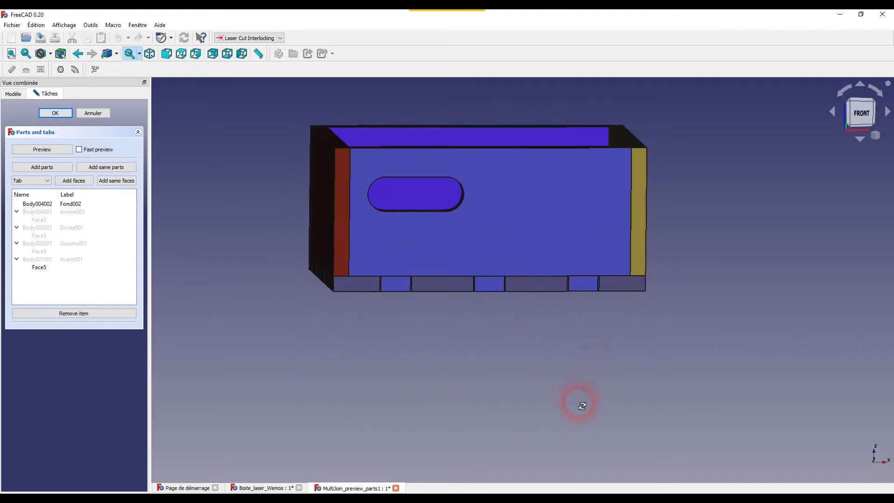
{"action": "middle_click_drag", "start_coordinate": [516, 346], "coordinate": [488, 407]}
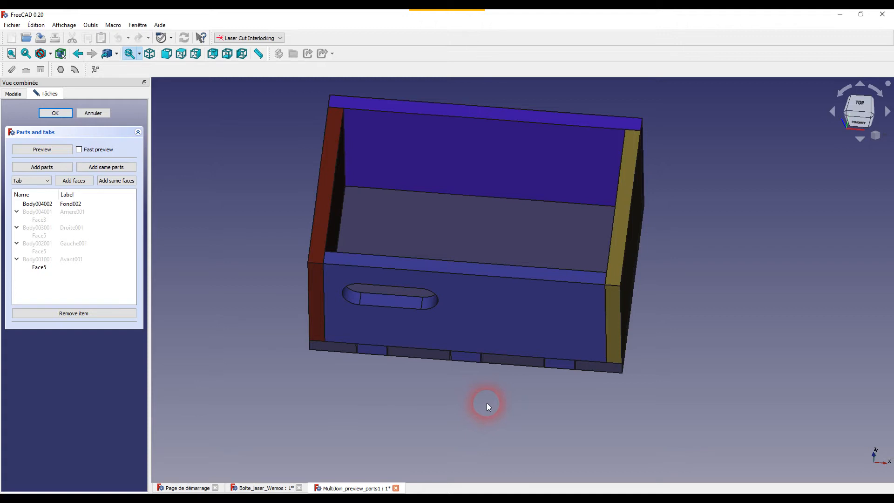
{"action": "middle_click_drag", "start_coordinate": [259, 333], "coordinate": [552, 343]}
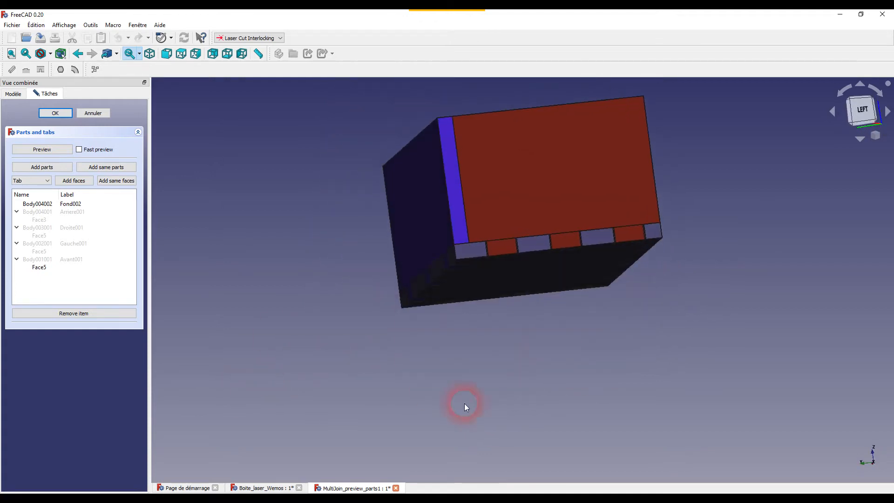
{"action": "left_click", "coordinate": [395, 487]}
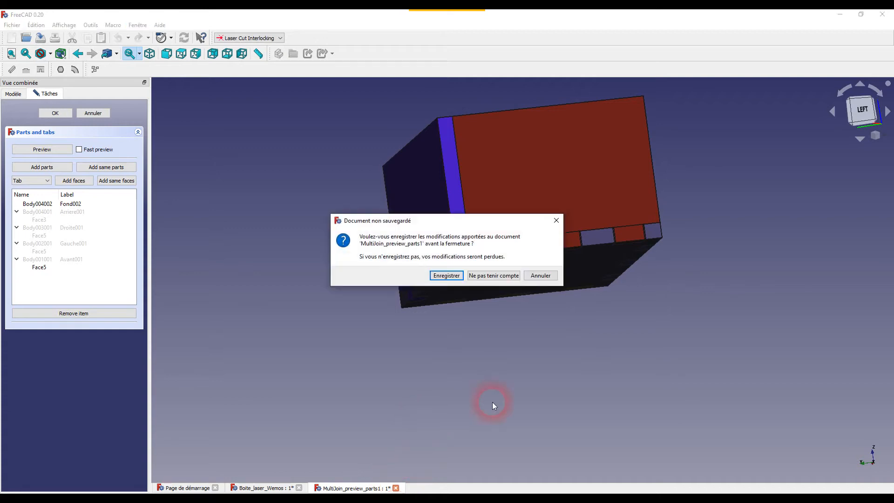
{"action": "left_click", "coordinate": [494, 275]}
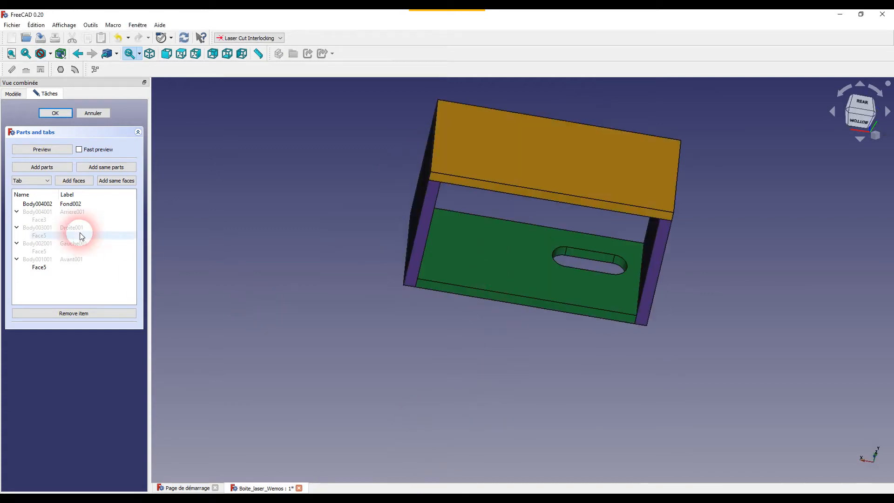
Hide the Droite001 and Gauche001 side panels to expose the end faces of the slotted Arriere001 wall.
{"action": "mouse_move", "coordinate": [227, 212]}
{"action": "middle_mouse_down"}
{"action": "mouse_move", "coordinate": [320, 266]}
{"action": "mouse_move", "coordinate": [228, 208]}
{"action": "middle_mouse_up"}
{"action": "left_click", "coordinate": [150, 53]}
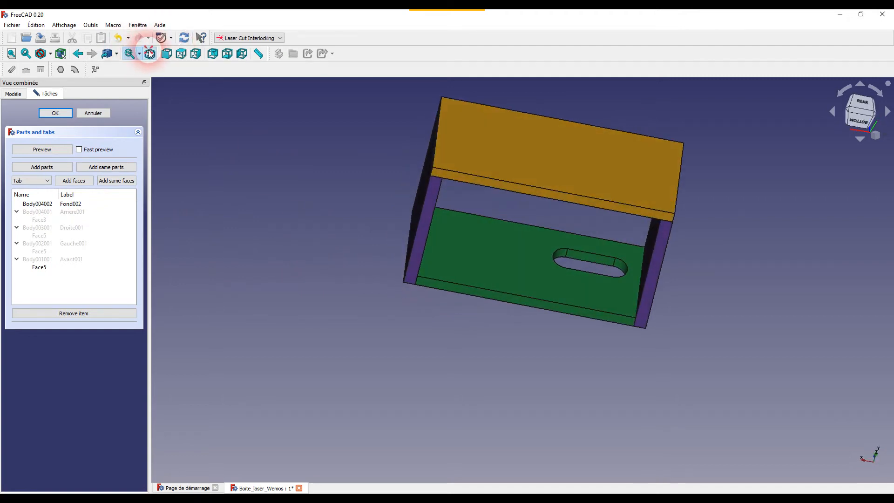
{"action": "middle_click_drag", "start_coordinate": [309, 319], "coordinate": [399, 320]}
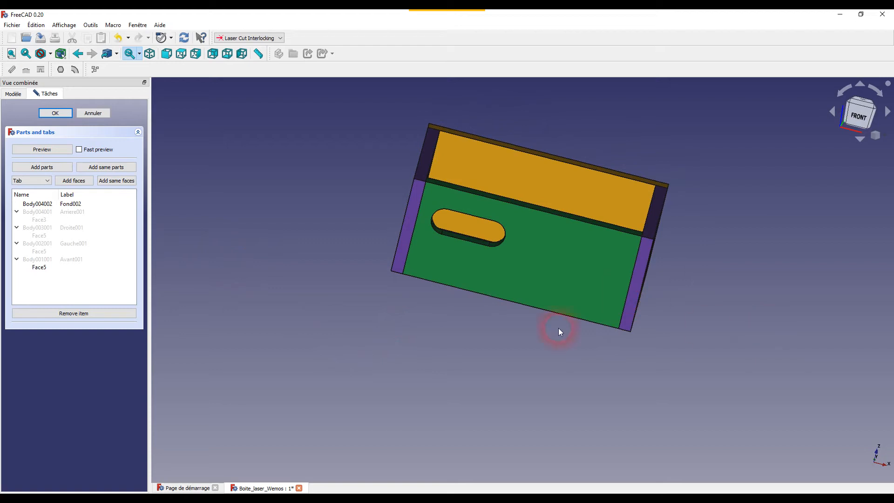
{"action": "middle_click_drag", "start_coordinate": [409, 333], "coordinate": [401, 401]}
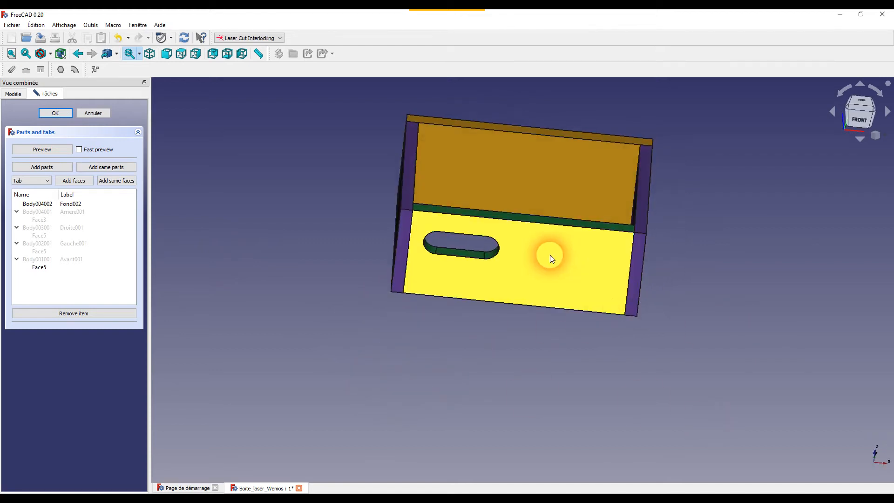
{"action": "left_click", "coordinate": [596, 249]}
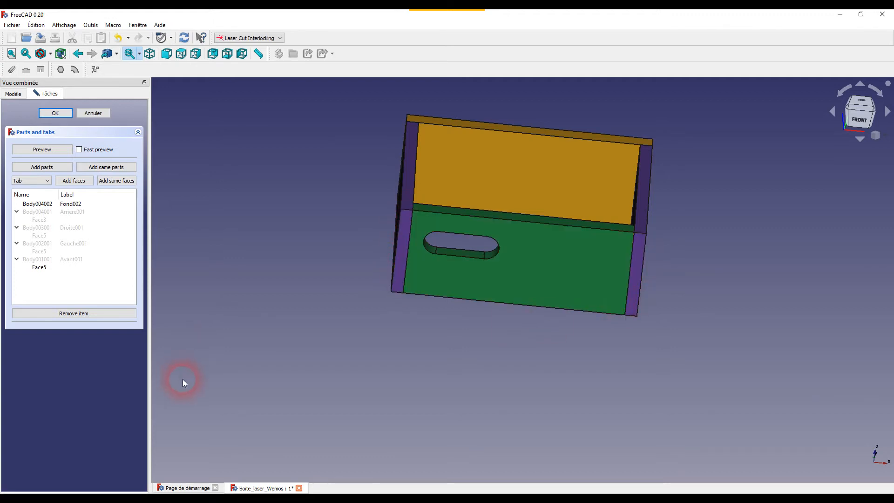
{"action": "left_click", "coordinate": [37, 229]}
{"action": "key", "text": "space"}
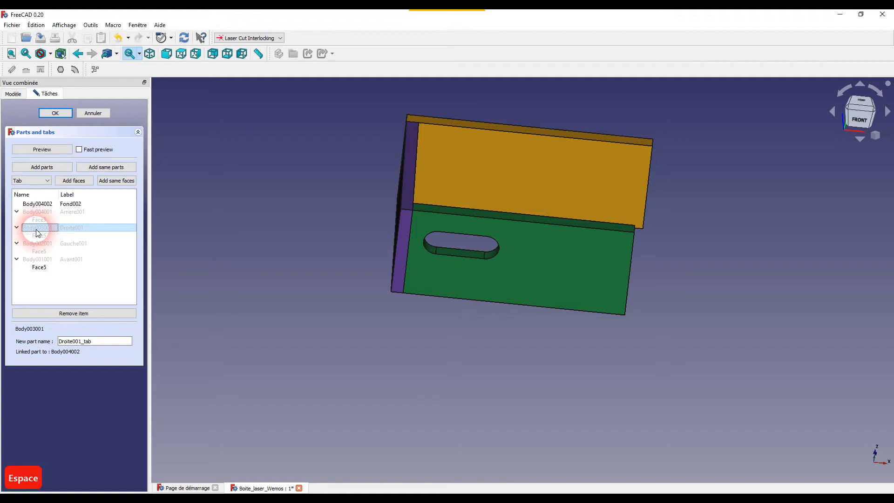
{"action": "key", "text": "space"}
{"action": "left_click", "coordinate": [35, 243]}
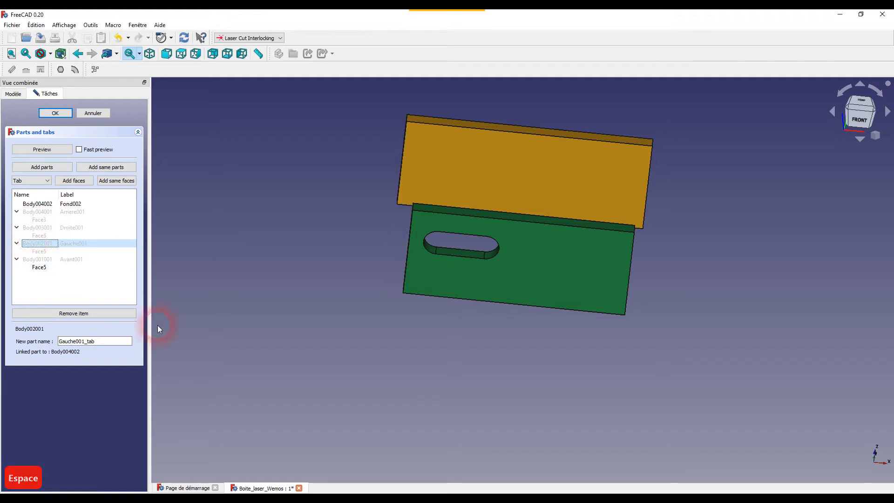
Add both end faces of the slotted Arriere001 wall as same-face tabs.
{"action": "middle_click_drag", "start_coordinate": [338, 353], "coordinate": [435, 290]}
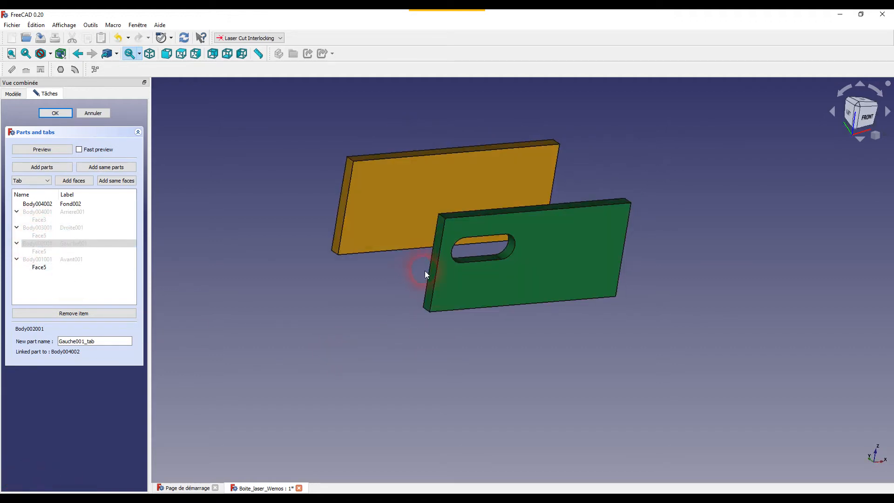
{"action": "left_click", "coordinate": [433, 274]}
{"action": "middle_click_drag", "start_coordinate": [691, 305], "coordinate": [429, 295]}
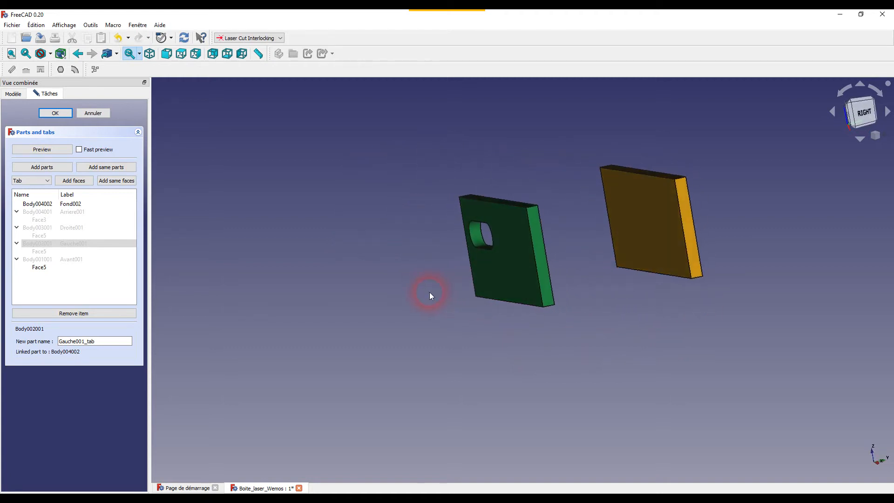
{"action": "left_click", "coordinate": [546, 282]}
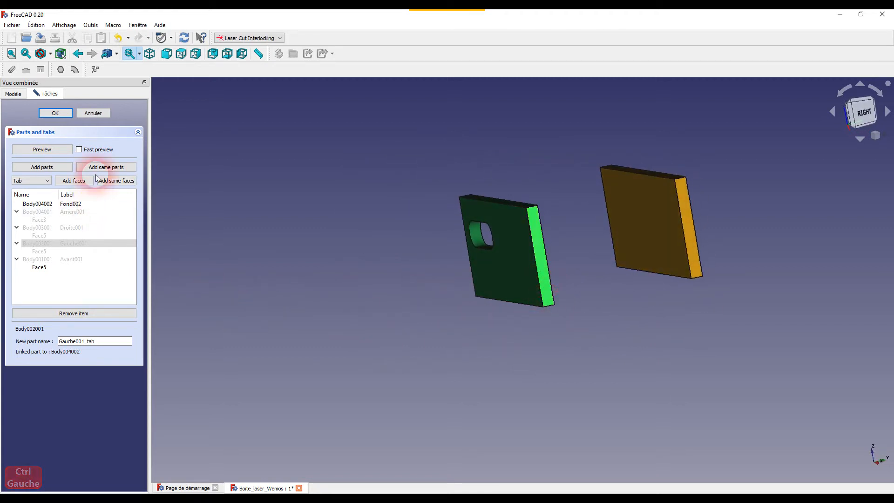
{"action": "left_click", "coordinate": [114, 182]}
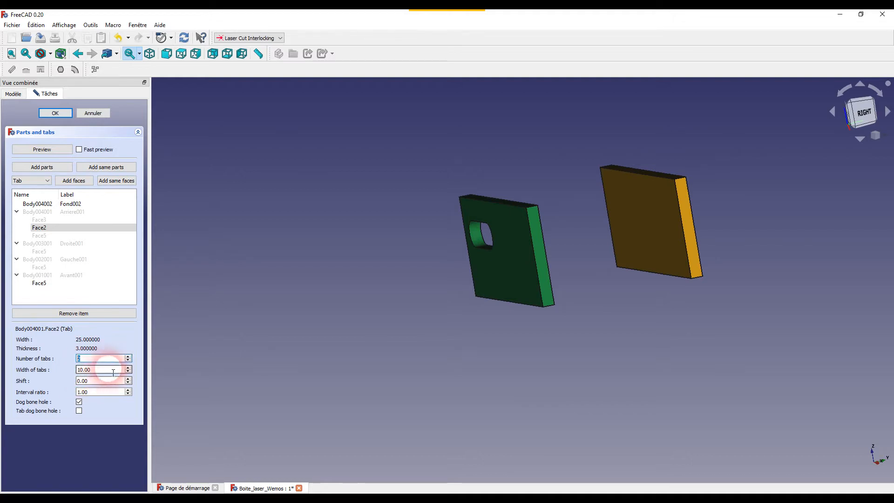
Set the Arriere001 Face2 reference tab to 2 tabs of width 5 and disable its dog bone hole.
{"action": "left_click_drag", "start_coordinate": [112, 370], "coordinate": [63, 376]}
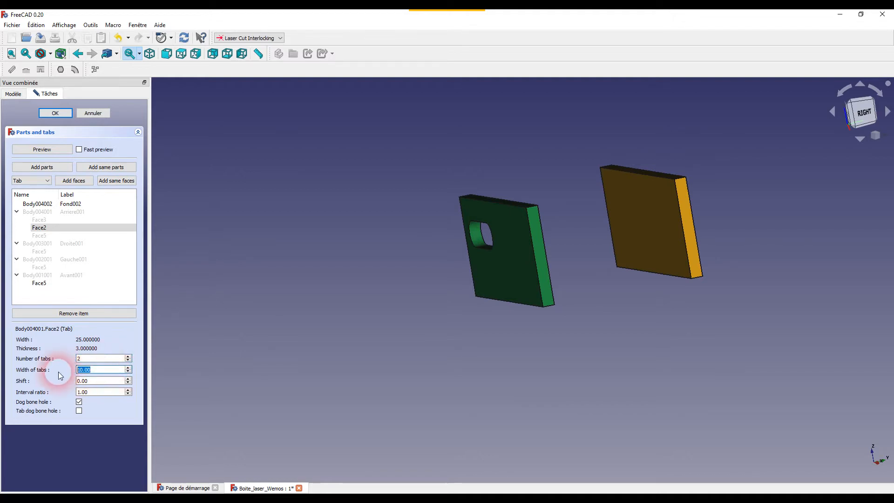
{"action": "type", "text": "5"}
{"action": "left_click", "coordinate": [79, 403]}
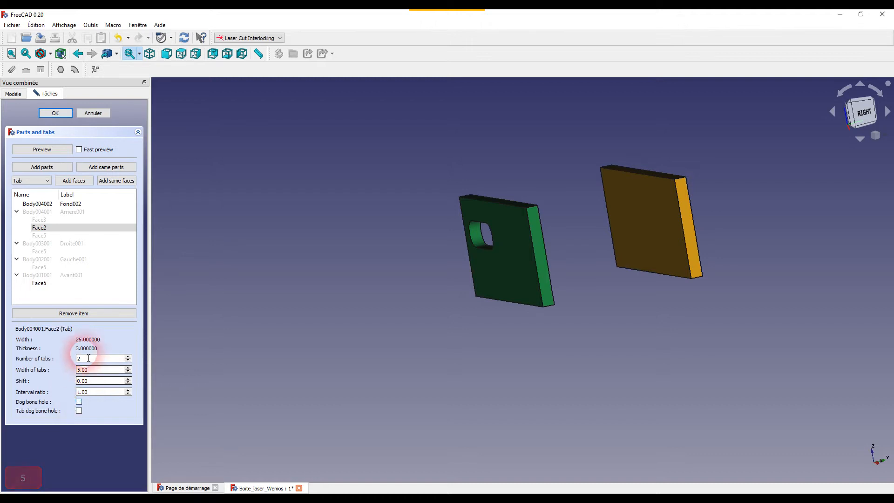
{"action": "left_click", "coordinate": [103, 297]}
Make the Droite001 and Gauche001 side panels visible again.
{"action": "middle_click_drag", "start_coordinate": [597, 345], "coordinate": [650, 377]}
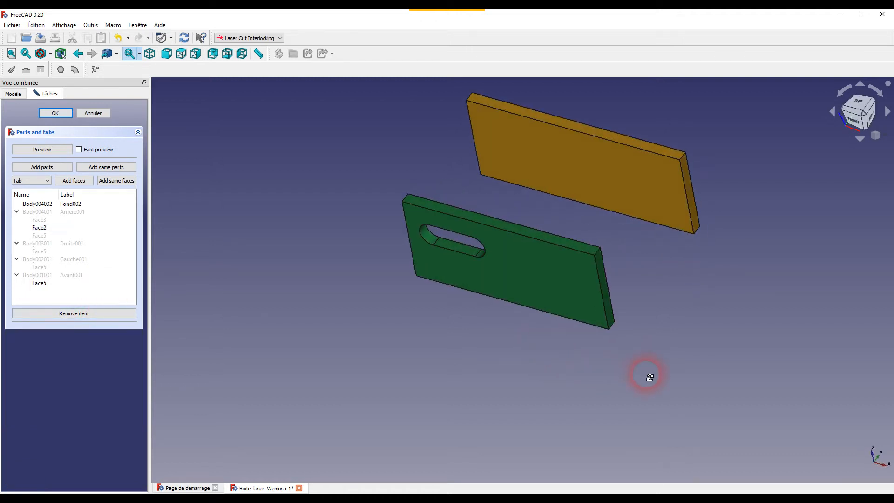
{"action": "left_click", "coordinate": [38, 244]}
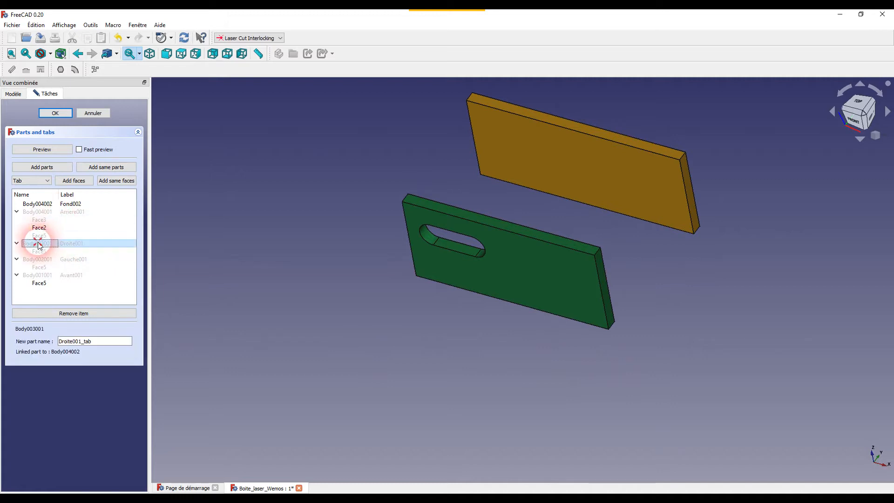
{"action": "key", "text": "space"}
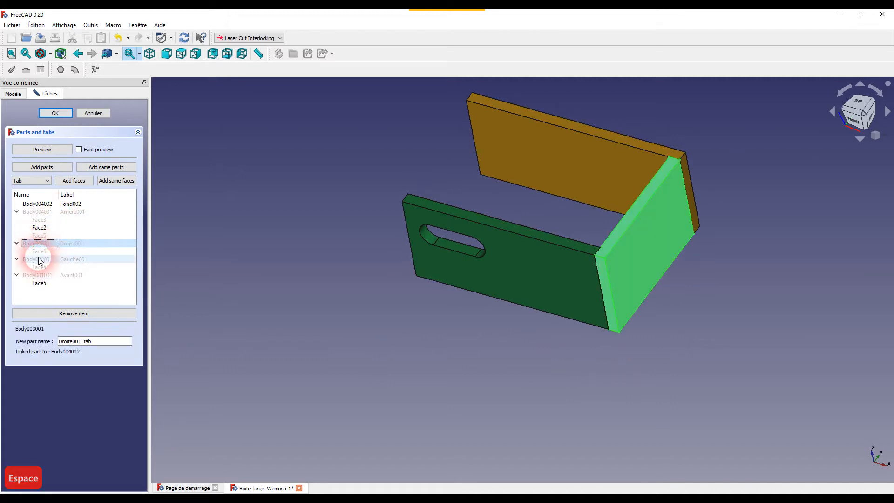
{"action": "left_click", "coordinate": [39, 259]}
{"action": "key", "text": "space"}
Hide the Avant001 panel and add the exposed end faces of Droite001 and Gauche001 as same-face tabs.
{"action": "middle_click_drag", "start_coordinate": [451, 339], "coordinate": [719, 207]}
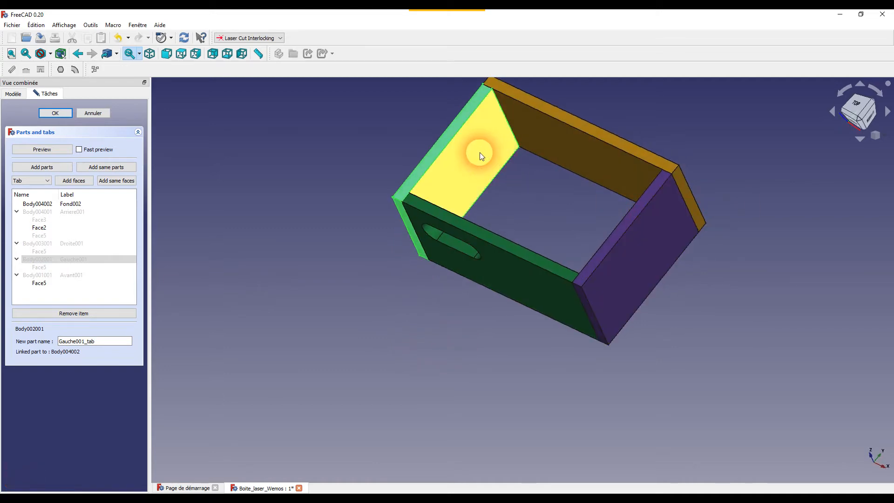
{"action": "middle_click_drag", "start_coordinate": [738, 316], "coordinate": [366, 387]}
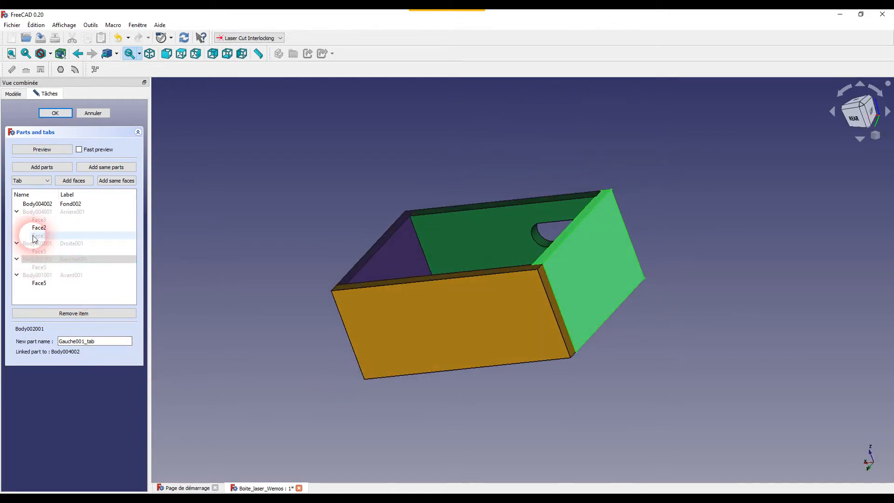
{"action": "left_click", "coordinate": [40, 274]}
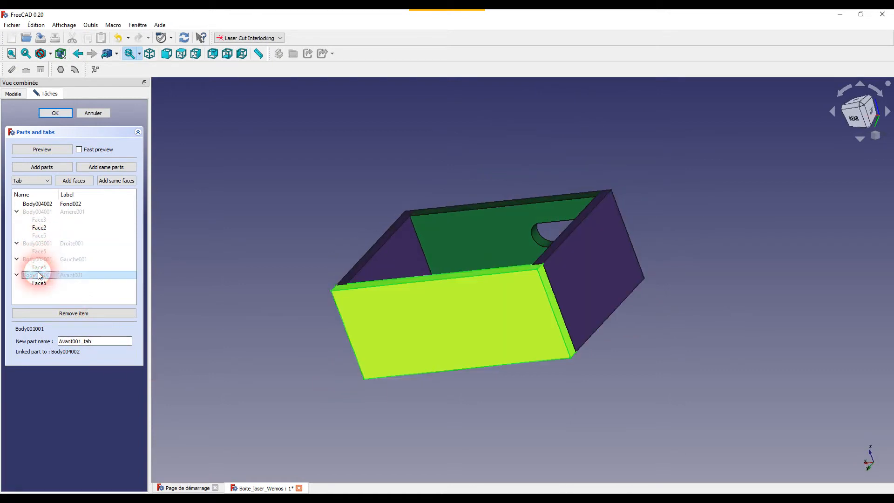
{"action": "key", "text": "space"}
{"action": "left_click", "coordinate": [361, 330]}
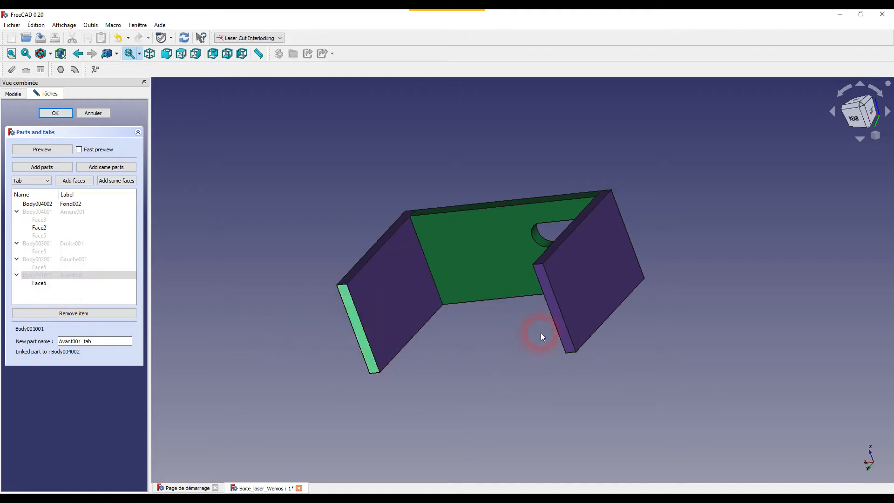
{"action": "left_click", "coordinate": [560, 328], "text": "ctrl"}
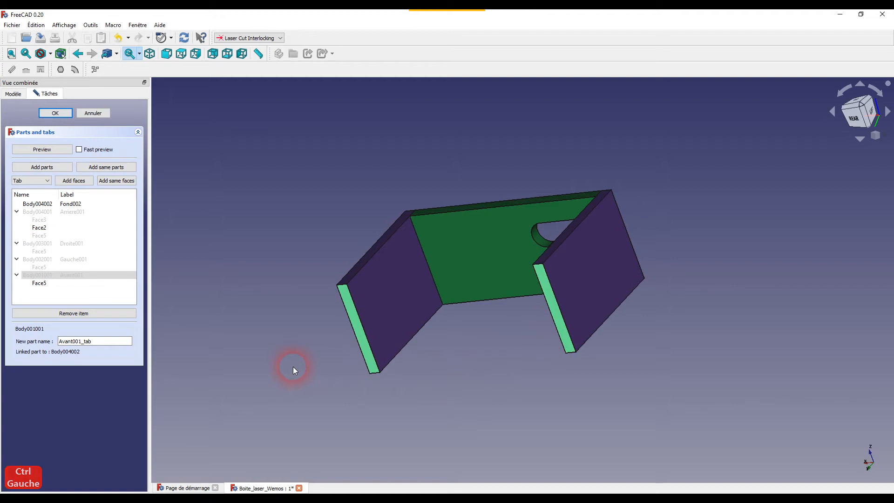
{"action": "left_click", "coordinate": [116, 181]}
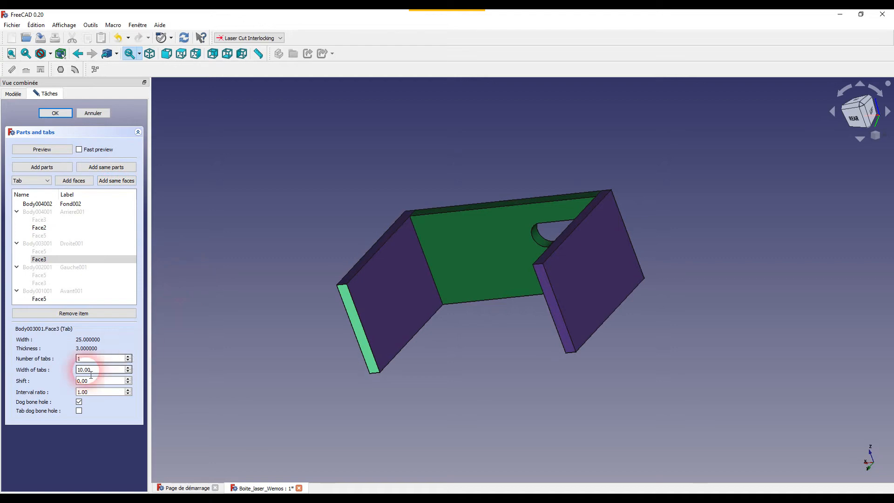
Set the Droite001 Face3 reference tab to 2 tabs of width 6.
{"action": "key", "text": "Tab"}
{"action": "type", "text": "6"}
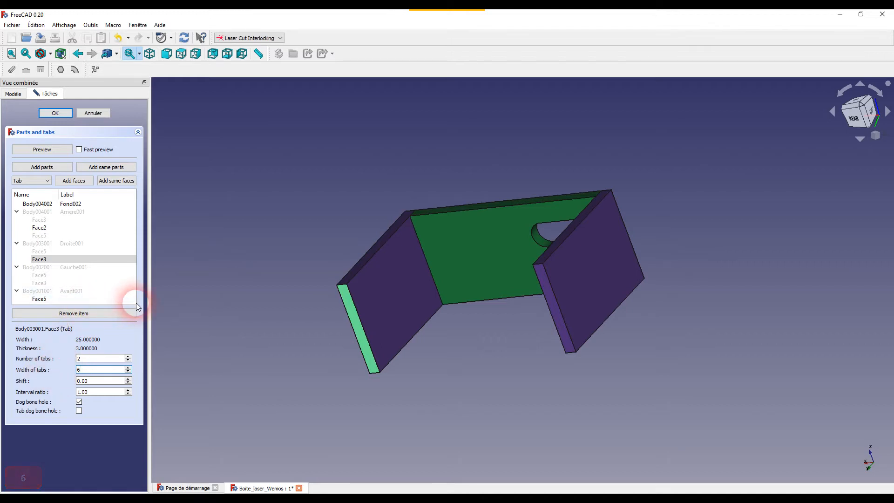
{"action": "left_click", "coordinate": [110, 381]}
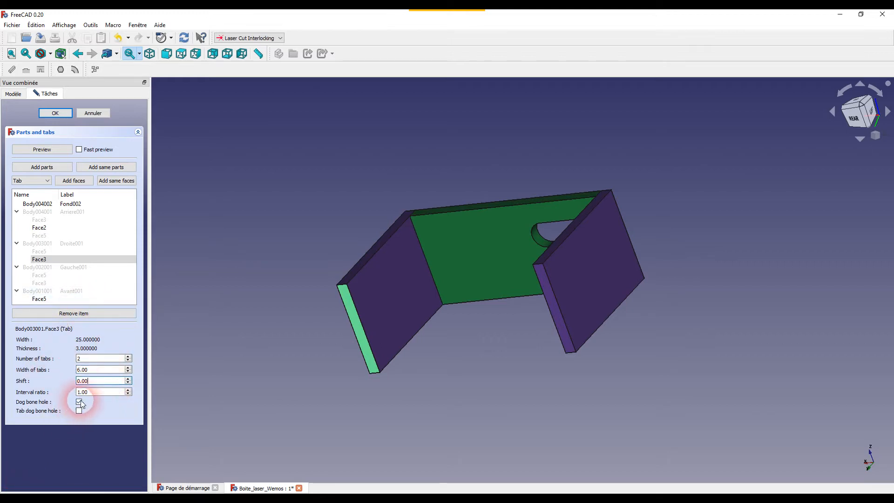
{"action": "left_click", "coordinate": [128, 275]}
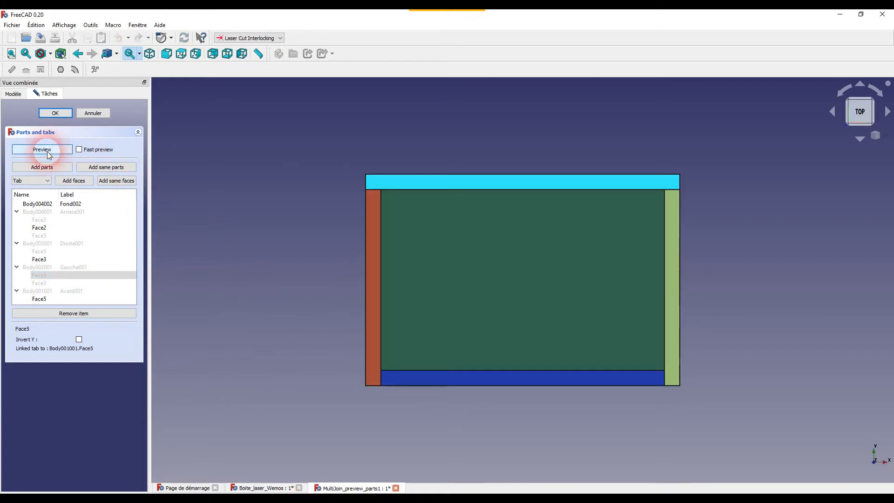
Examine the corner tabs and slots between the walls in the interlocking preview, and close the preview document without saving.
{"action": "left_click", "coordinate": [735, 371]}
{"action": "left_click_drag", "start_coordinate": [687, 441], "coordinate": [414, 357]}
{"action": "left_click_drag", "start_coordinate": [788, 309], "coordinate": [469, 300]}
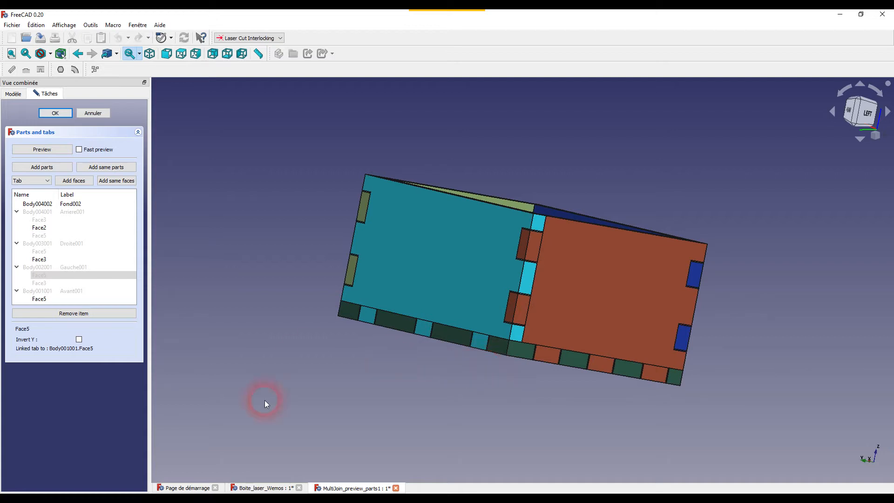
{"action": "left_click", "coordinate": [395, 487]}
{"action": "left_click", "coordinate": [505, 275]}
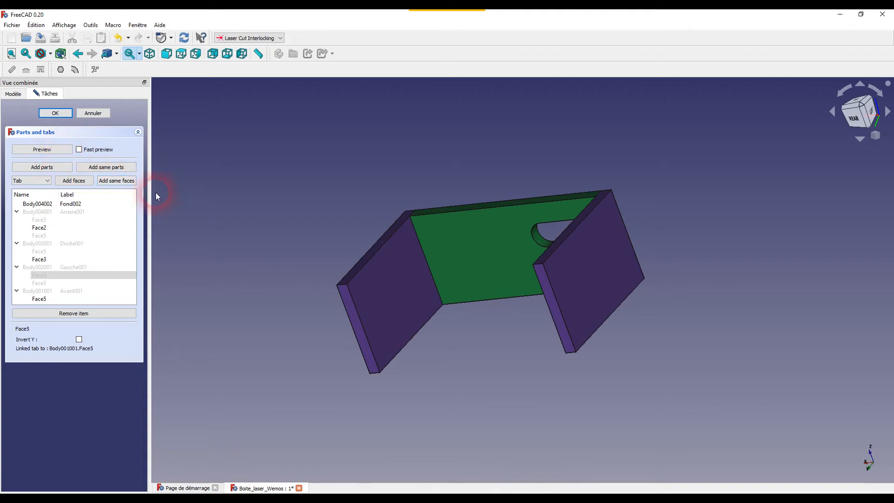
Review the available tab types and confirm the definition to generate the interlocked panels.
{"action": "left_click", "coordinate": [46, 182]}
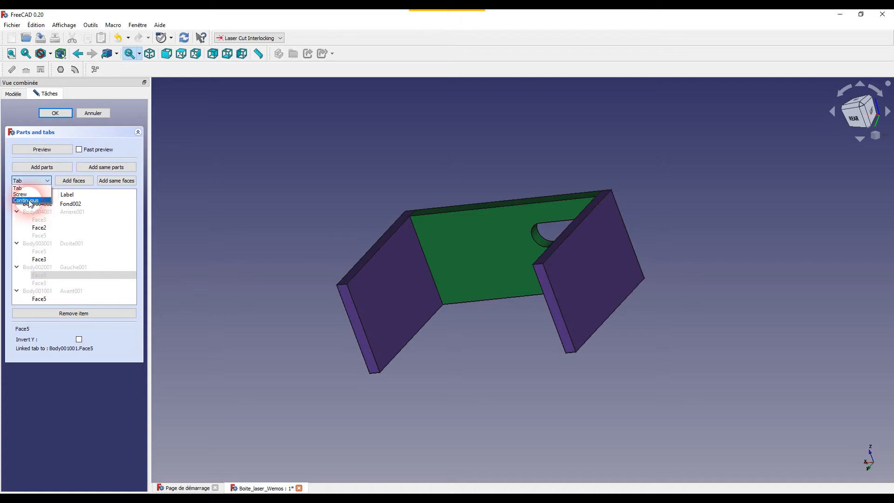
{"action": "left_click", "coordinate": [174, 306]}
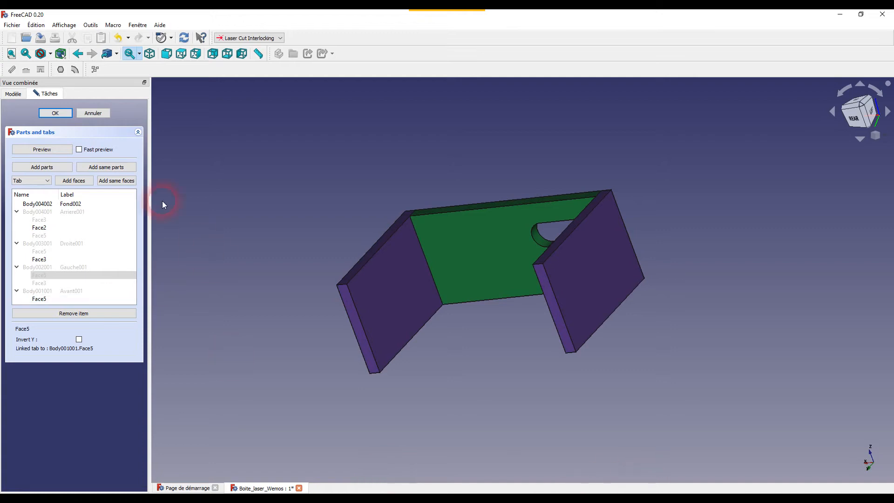
{"action": "left_click", "coordinate": [54, 113]}
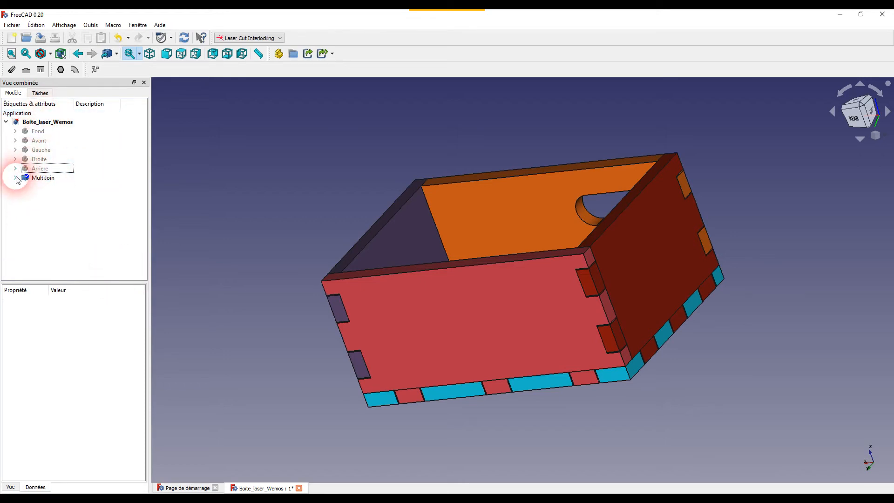
Examine the origin parts and tabbed panels inside MultiJoin, and view the interlocked box from above.
{"action": "left_click", "coordinate": [15, 177]}
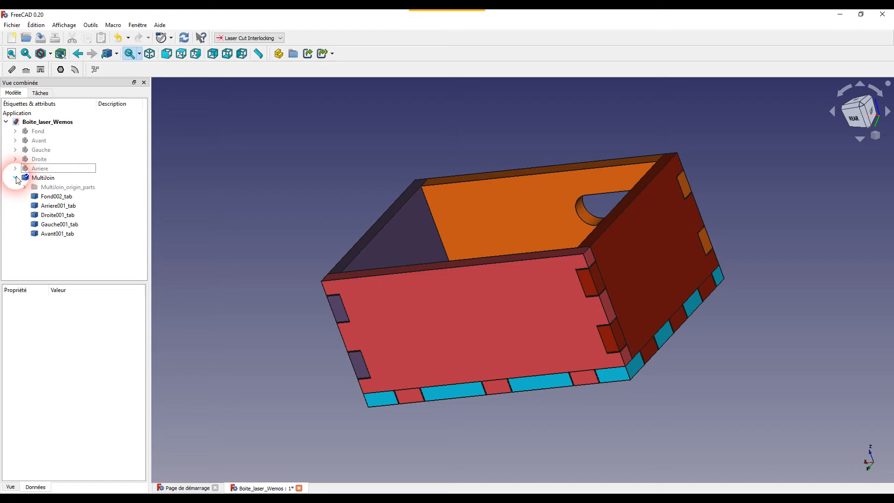
{"action": "left_click", "coordinate": [82, 188]}
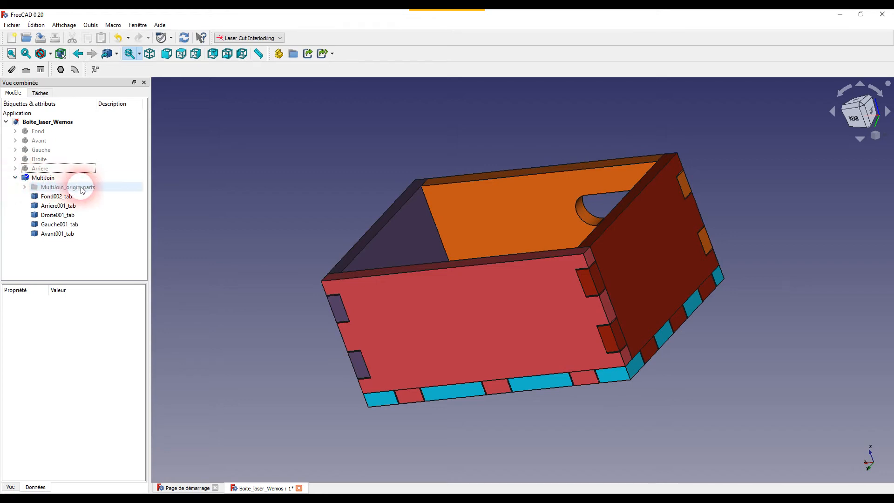
{"action": "left_click", "coordinate": [24, 187]}
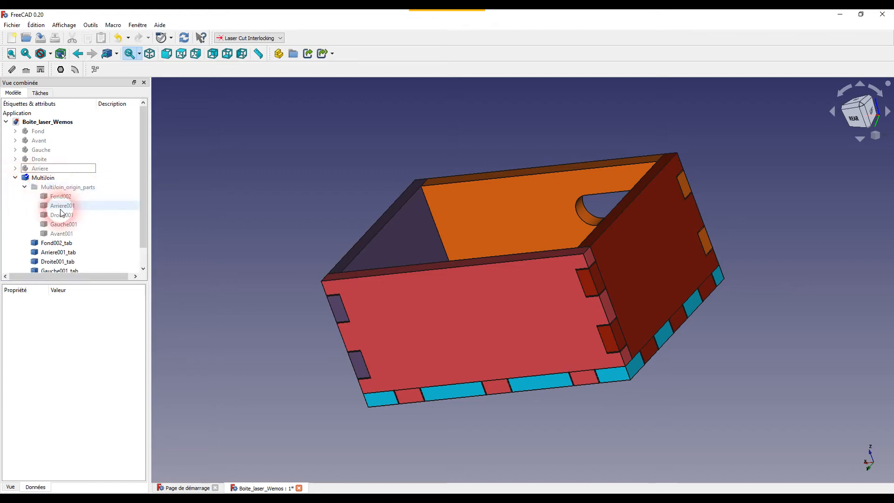
{"action": "left_click", "coordinate": [24, 187]}
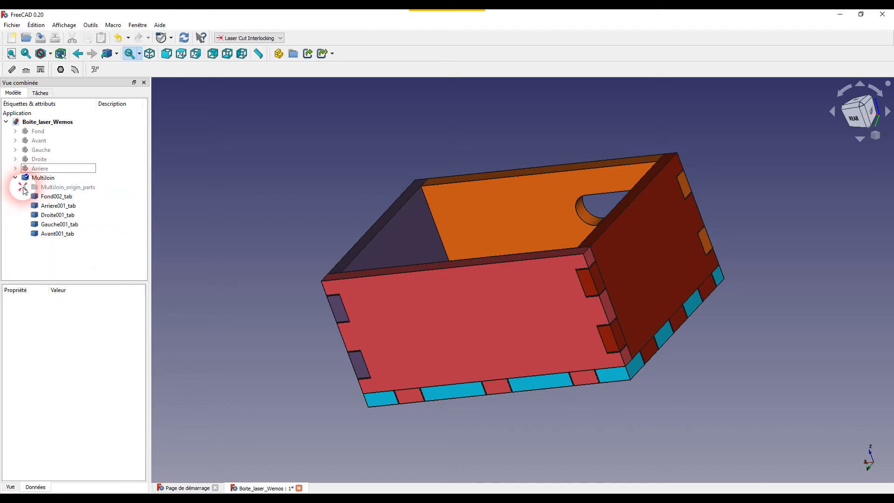
{"action": "left_click", "coordinate": [55, 246]}
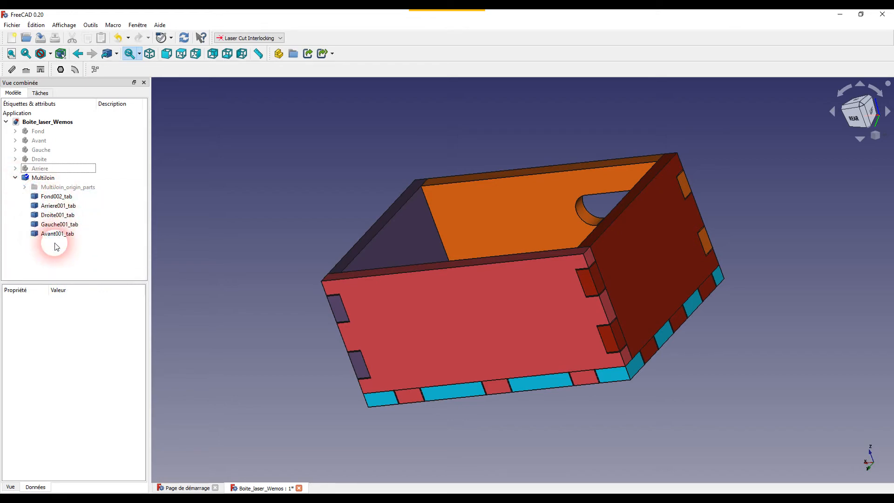
{"action": "left_click_drag", "start_coordinate": [545, 433], "coordinate": [209, 182]}
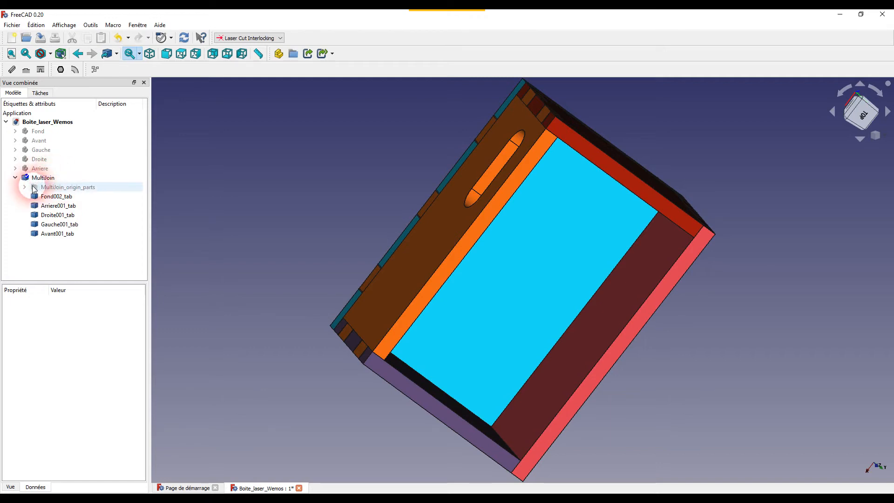
Export the five tabbed panels from Fond002_tab to Avant001_tab as flat parts with 2D outlines in a new document.
{"action": "double_click", "coordinate": [56, 187]}
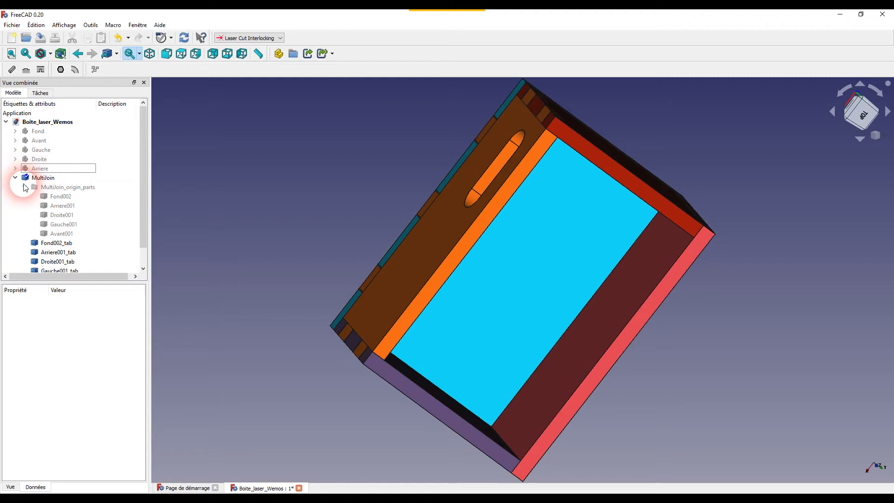
{"action": "left_click", "coordinate": [24, 187]}
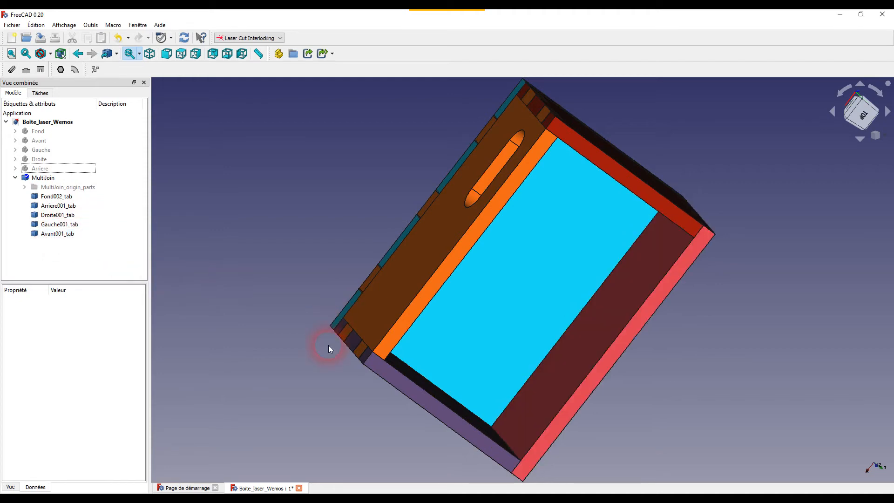
{"action": "left_click_drag", "start_coordinate": [326, 425], "coordinate": [779, 433]}
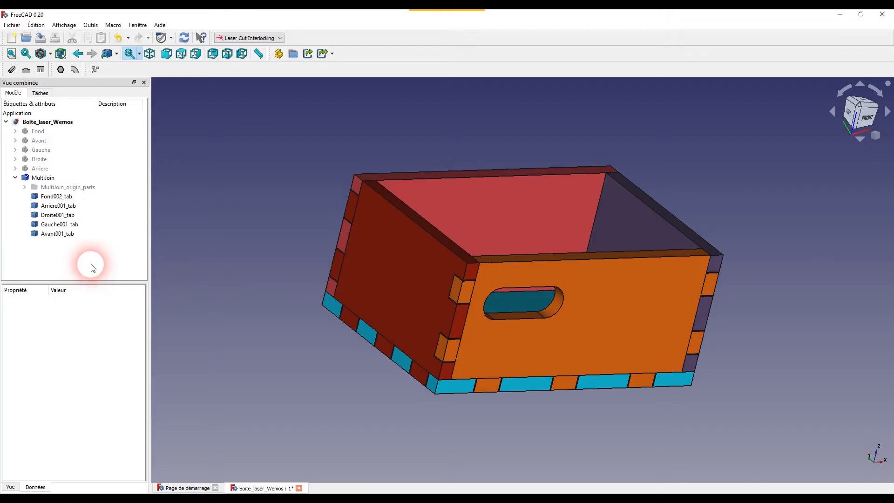
{"action": "left_click", "coordinate": [55, 233]}
{"action": "left_click", "coordinate": [57, 196], "text": "shift"}
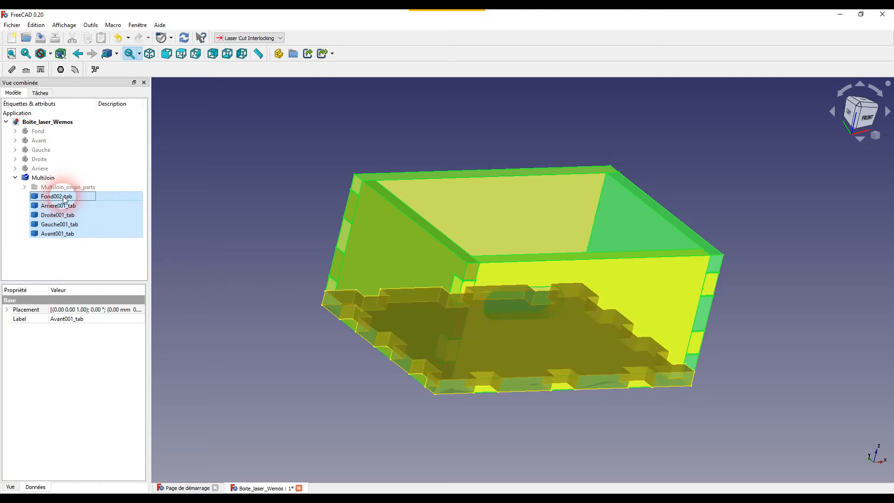
{"action": "left_click", "coordinate": [95, 70]}
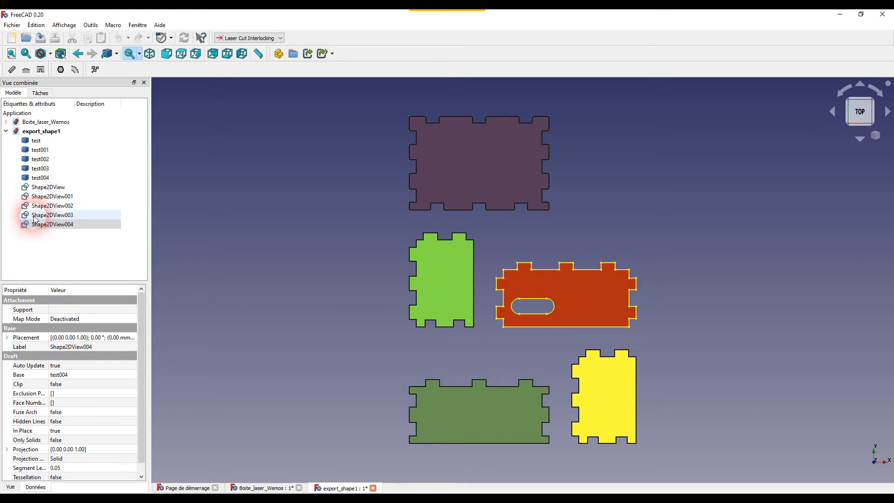
Hide the five solid parts test to test004 in the export_shape1 document.
{"action": "left_click", "coordinate": [36, 178]}
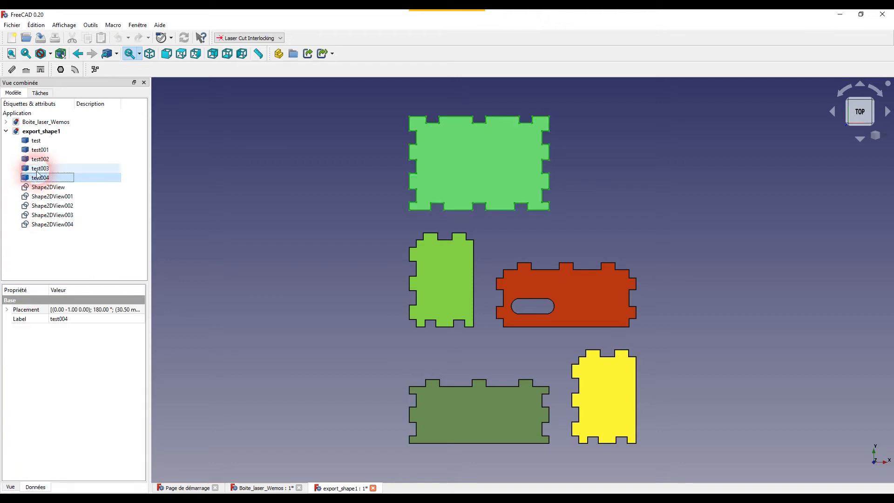
{"action": "left_click", "coordinate": [41, 142], "text": "shift"}
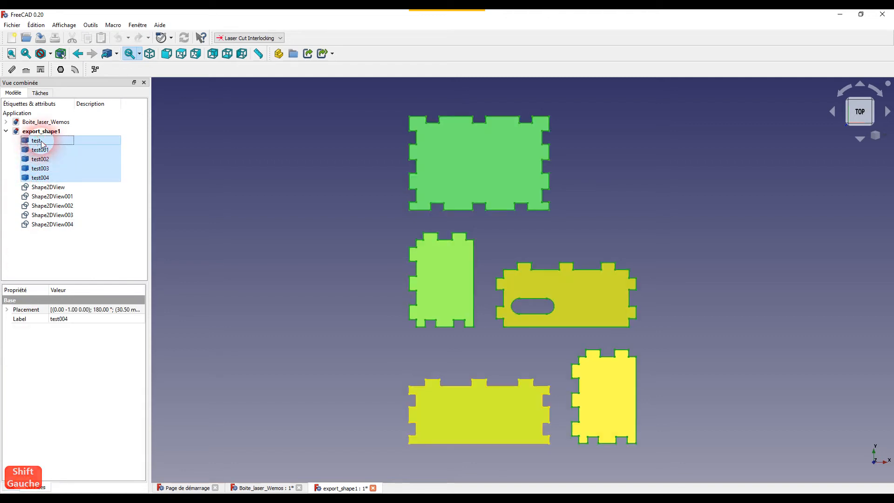
{"action": "key", "text": "space"}
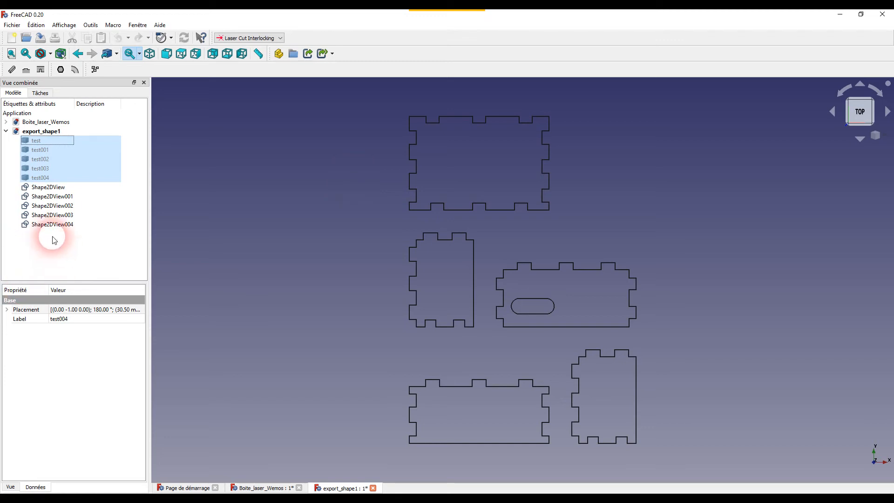
Export the outlines Shape2DView to Shape2DView004 as Flattened SVG to export_shape1.svg in the Découpe Laser Wemos folder.
{"action": "left_click", "coordinate": [94, 254]}
{"action": "left_click_drag", "start_coordinate": [94, 254], "coordinate": [48, 191]}
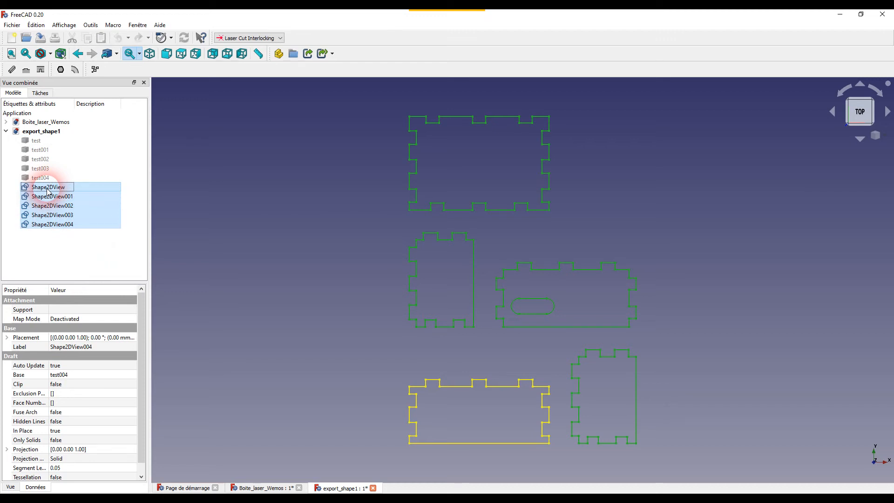
{"action": "left_click", "coordinate": [9, 25]}
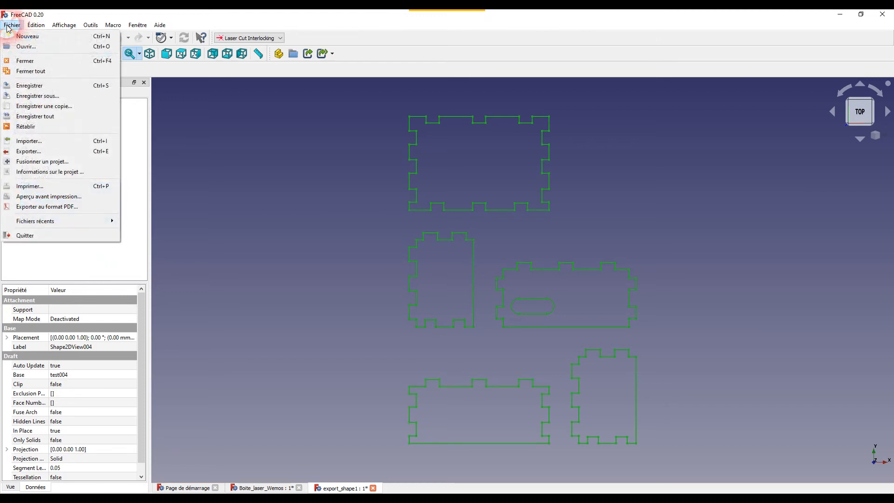
{"action": "left_click", "coordinate": [46, 152]}
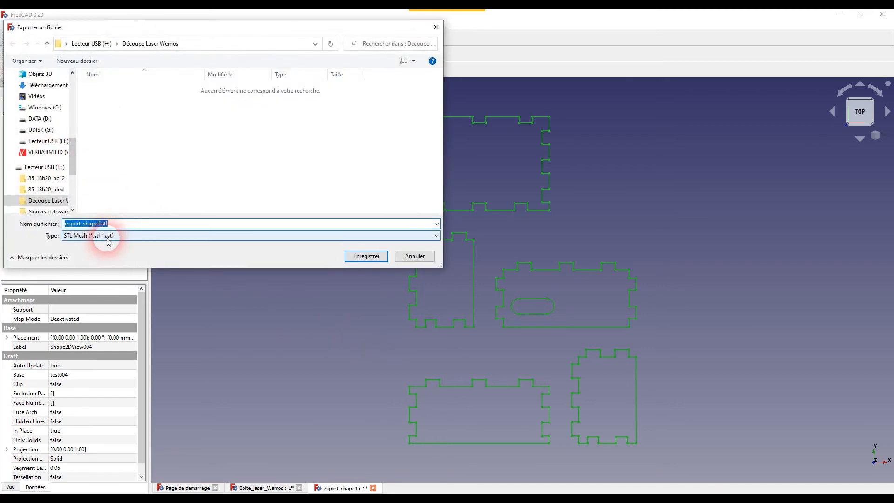
{"action": "left_click", "coordinate": [109, 236]}
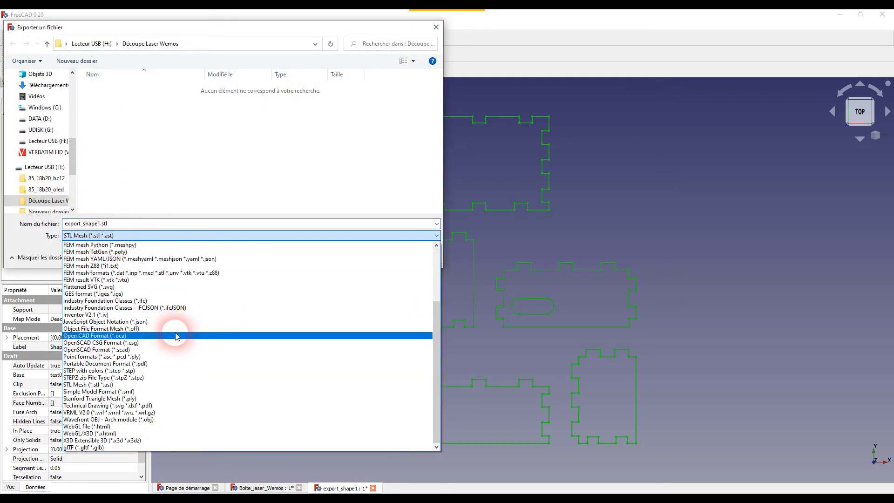
{"action": "scroll", "coordinate": [177, 337], "scroll_direction": "up", "scroll_amount": 1}
{"action": "scroll", "coordinate": [177, 336], "scroll_direction": "up", "scroll_amount": 3}
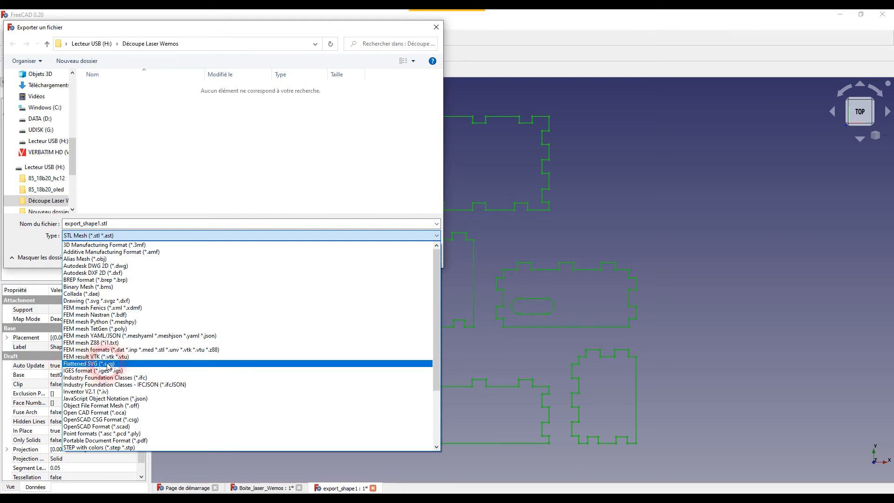
{"action": "left_click", "coordinate": [82, 365]}
{"action": "left_click", "coordinate": [87, 224]}
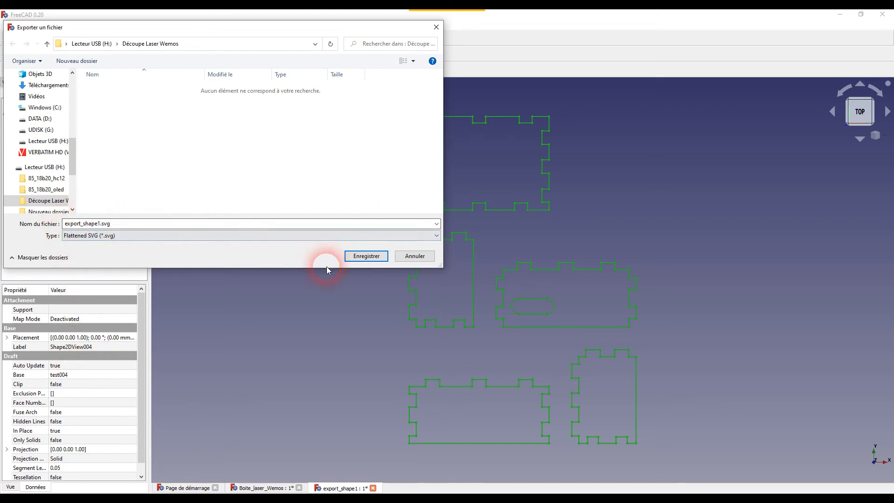
{"action": "left_click", "coordinate": [366, 256]}
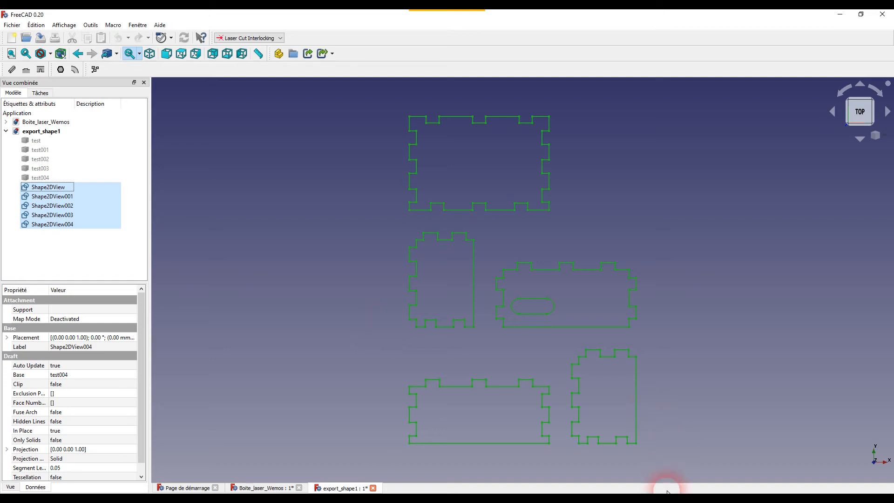
Switch to Inkscape, open export_shape1.svg from the Découpe Laser Wemos folder on drive H:, and maximize its window.
{"action": "left_click", "coordinate": [677, 502]}
{"action": "left_click", "coordinate": [495, 291]}
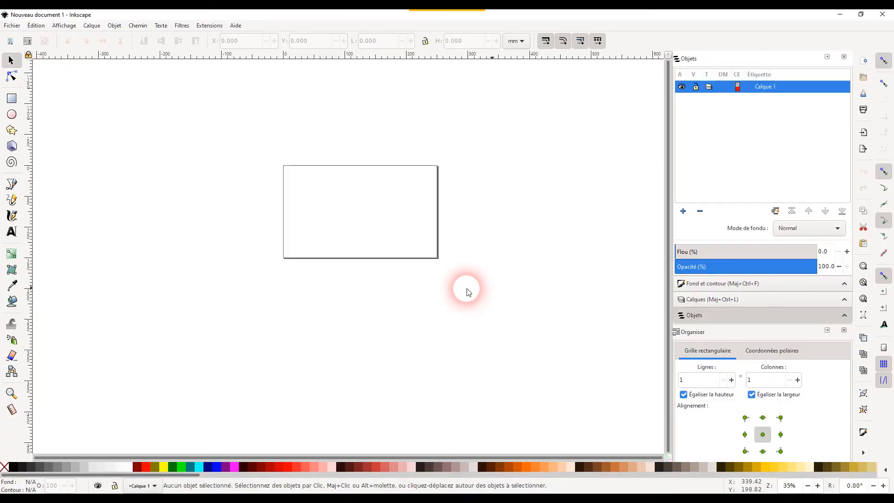
{"action": "left_click", "coordinate": [10, 26]}
{"action": "left_click", "coordinate": [17, 59]}
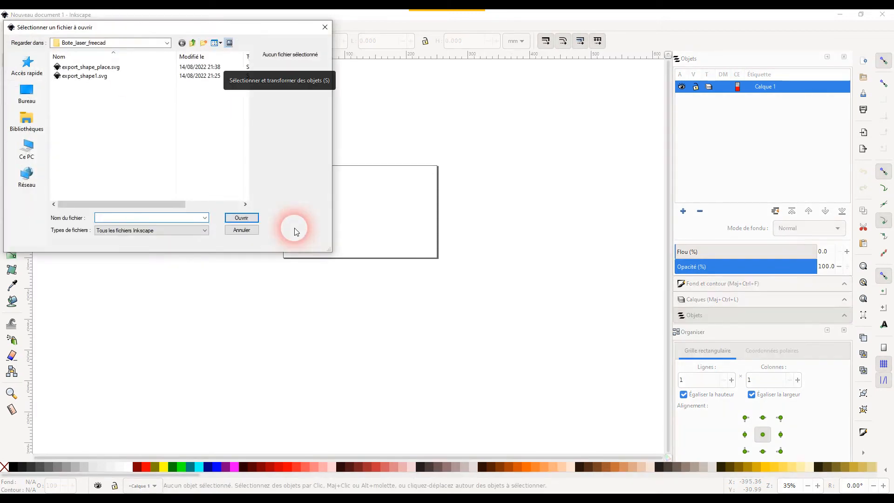
{"action": "left_click", "coordinate": [29, 145]}
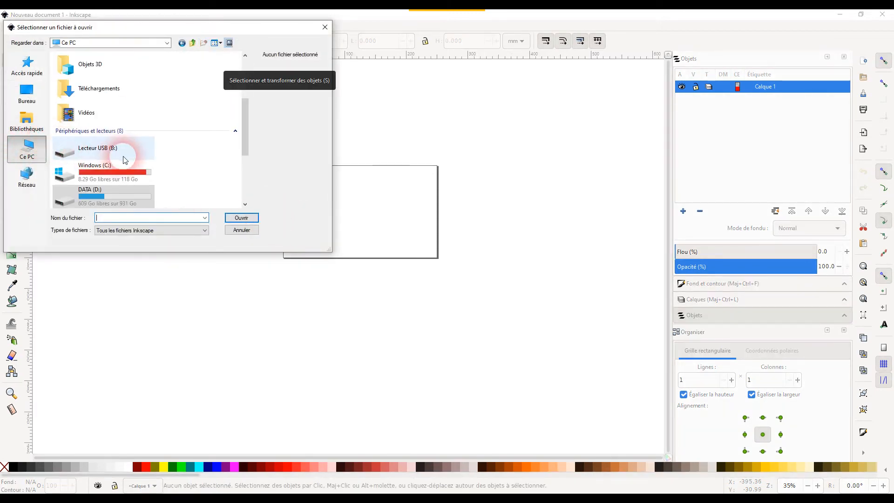
{"action": "scroll", "coordinate": [120, 154], "scroll_direction": "down", "scroll_amount": 3}
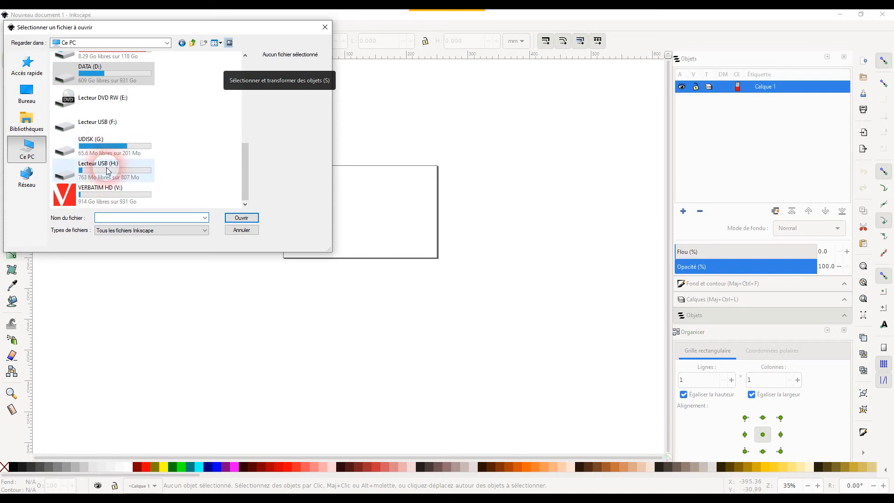
{"action": "double_click", "coordinate": [107, 164]}
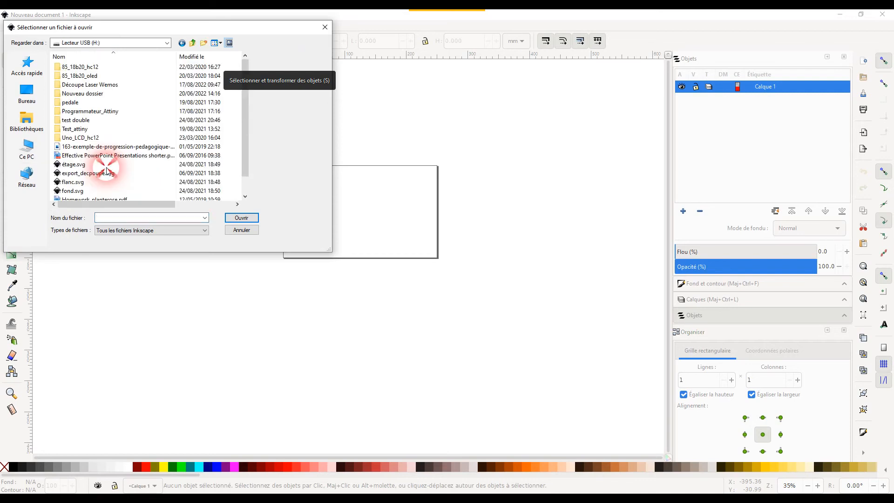
{"action": "double_click", "coordinate": [84, 86]}
{"action": "left_click", "coordinate": [82, 66]}
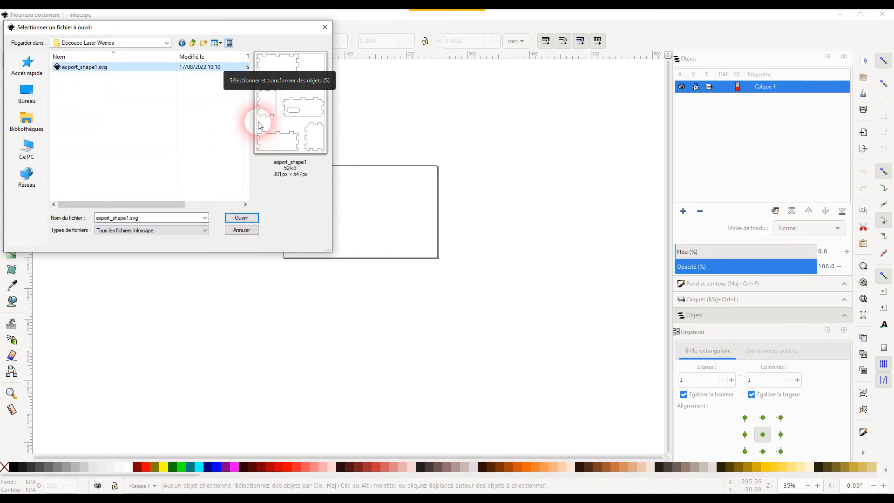
{"action": "left_click", "coordinate": [237, 216]}
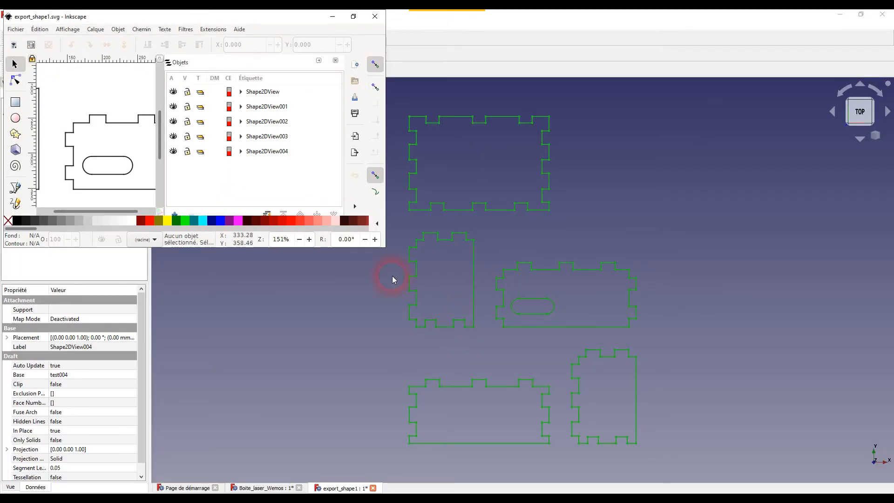
{"action": "left_click", "coordinate": [354, 17]}
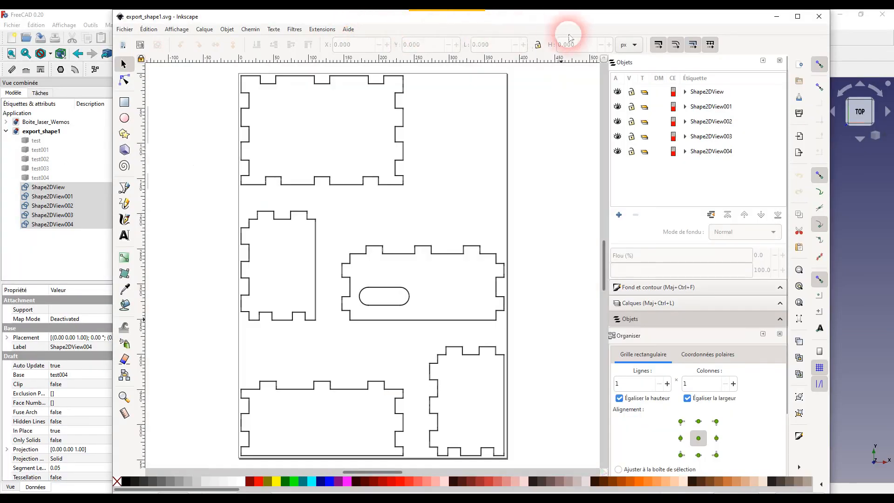
{"action": "left_click", "coordinate": [797, 16]}
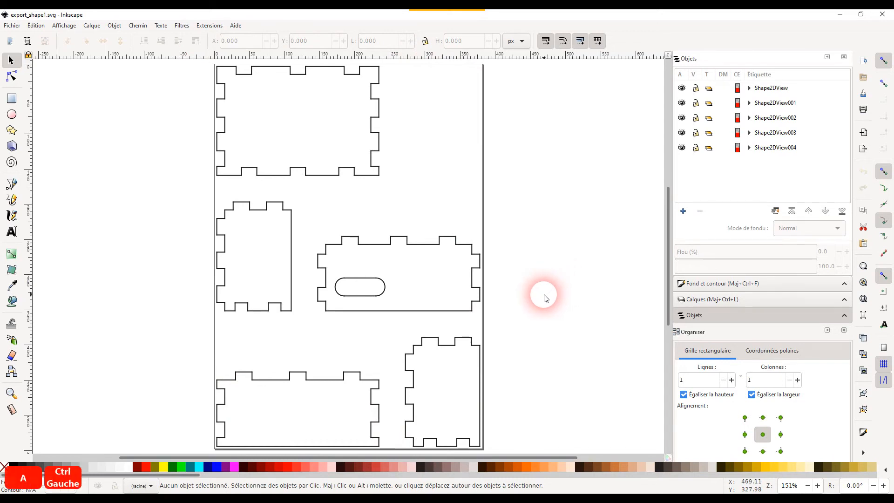
Select all the panel outlines, switch the measurement unit to mm, and clear the selection.
{"action": "key", "text": "ctrl+a"}
{"action": "left_click", "coordinate": [514, 41]}
{"action": "left_click", "coordinate": [514, 31]}
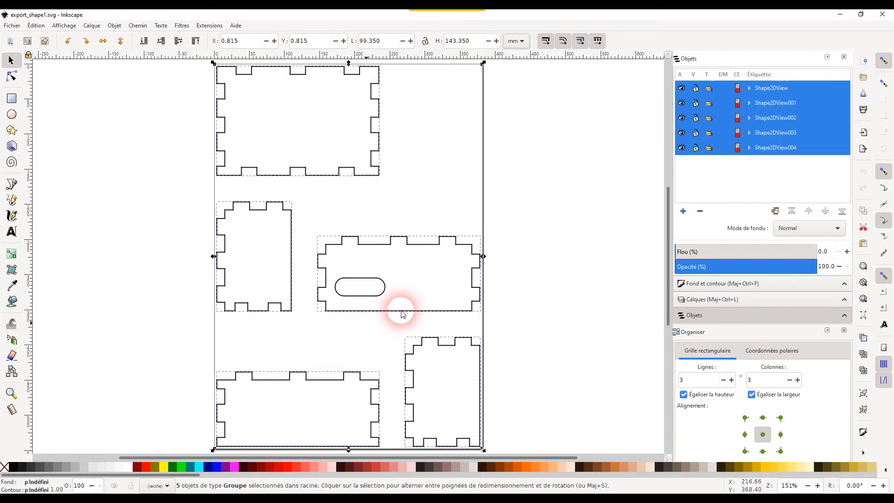
{"action": "left_click", "coordinate": [533, 314]}
Move Shape2DView off the page's left side and Shape2DView004 to the page's lower-left corner, at about X 1.5, Y 102.7 mm.
{"action": "left_click_drag", "start_coordinate": [160, 349], "coordinate": [393, 451]}
{"action": "left_click_drag", "start_coordinate": [345, 420], "coordinate": [241, 359]}
{"action": "left_click_drag", "start_coordinate": [285, 381], "coordinate": [98, 223]}
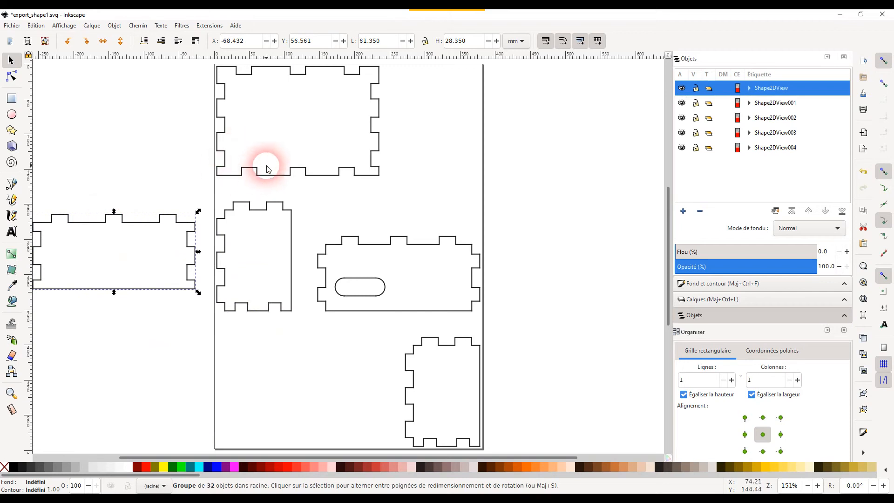
{"action": "left_click_drag", "start_coordinate": [265, 171], "coordinate": [276, 453]}
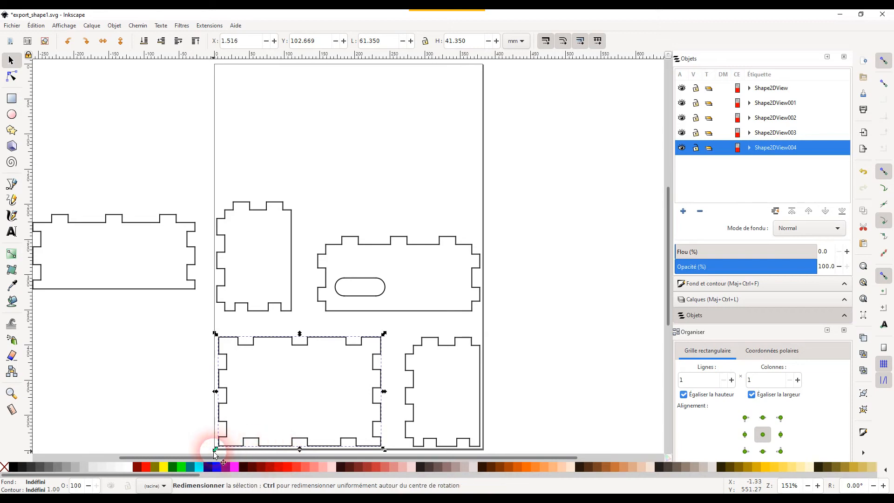
Move slotted panel Shape2DView003 to the page's upper area and Shape2DView002 directly above the lower-right panel, at about X 71.5, Y 58.5 mm.
{"action": "left_click", "coordinate": [448, 309]}
{"action": "left_click_drag", "start_coordinate": [448, 309], "coordinate": [451, 107]}
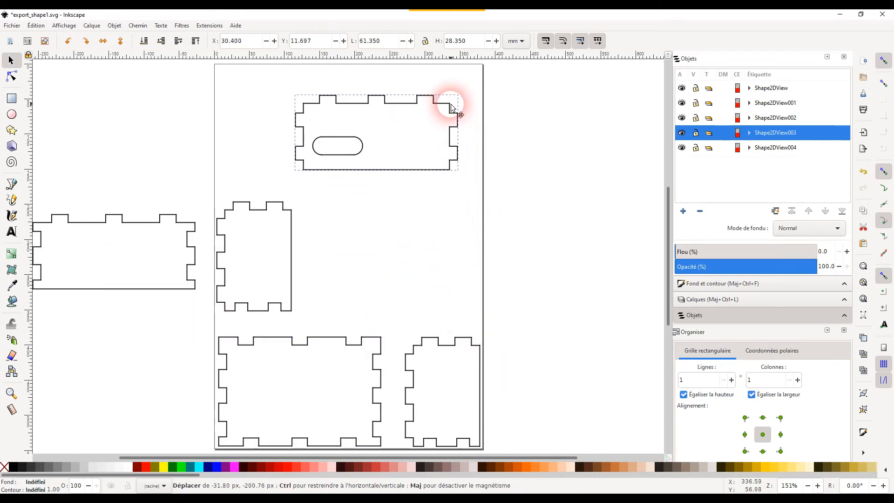
{"action": "left_click", "coordinate": [293, 285]}
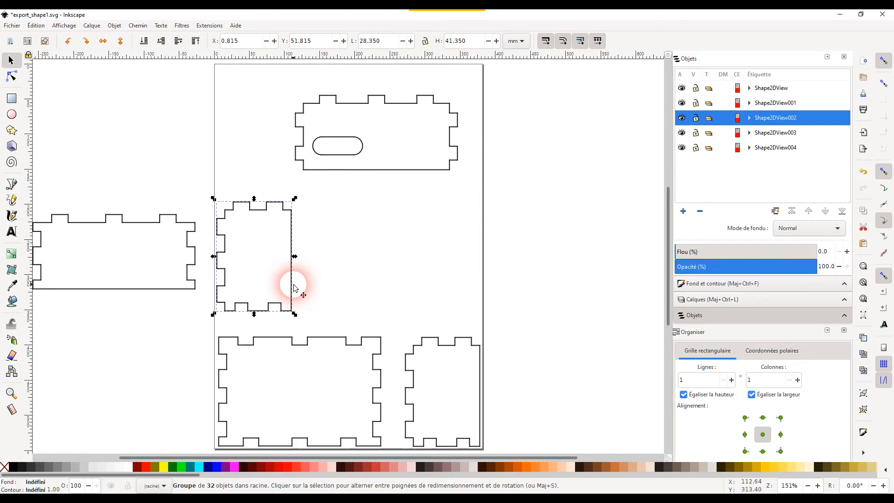
{"action": "left_click_drag", "start_coordinate": [293, 287], "coordinate": [495, 306]}
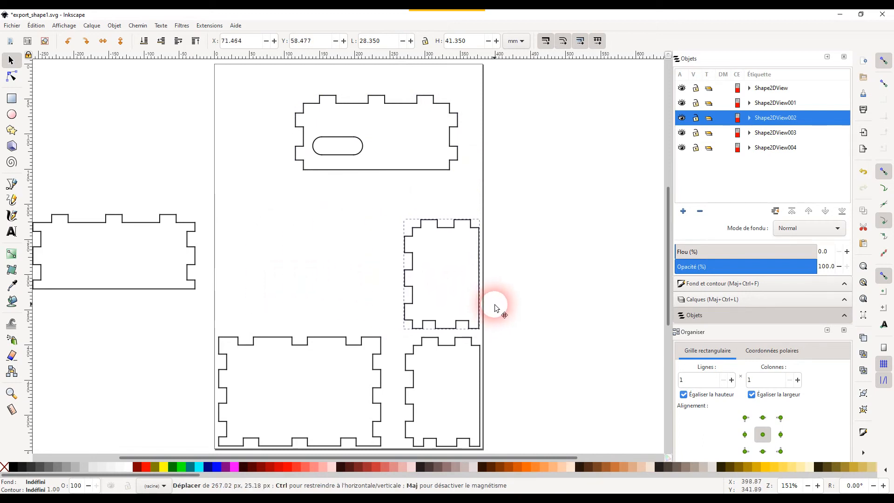
Stack Shape2DView just above the large base panel at about Y 72.3 mm, and slotted Shape2DView003 above it at about Y 41.1 mm.
{"action": "left_click", "coordinate": [108, 289]}
{"action": "left_click_drag", "start_coordinate": [101, 292], "coordinate": [321, 325]}
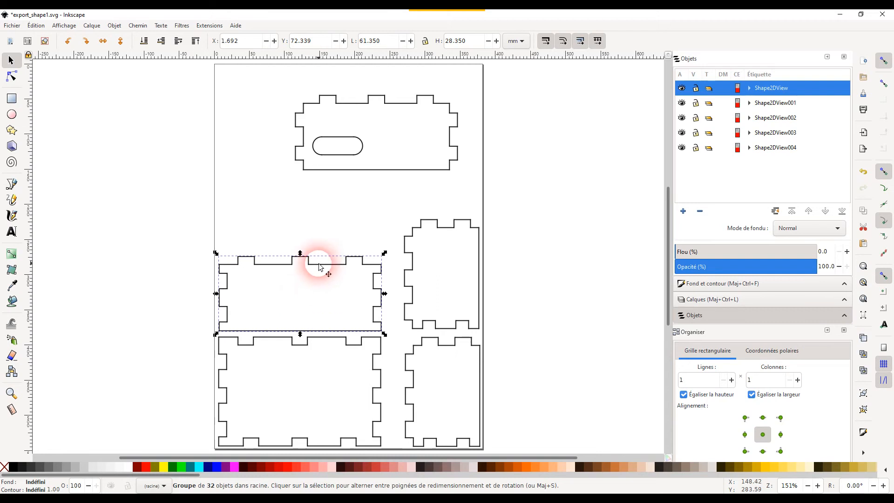
{"action": "left_click", "coordinate": [352, 172]}
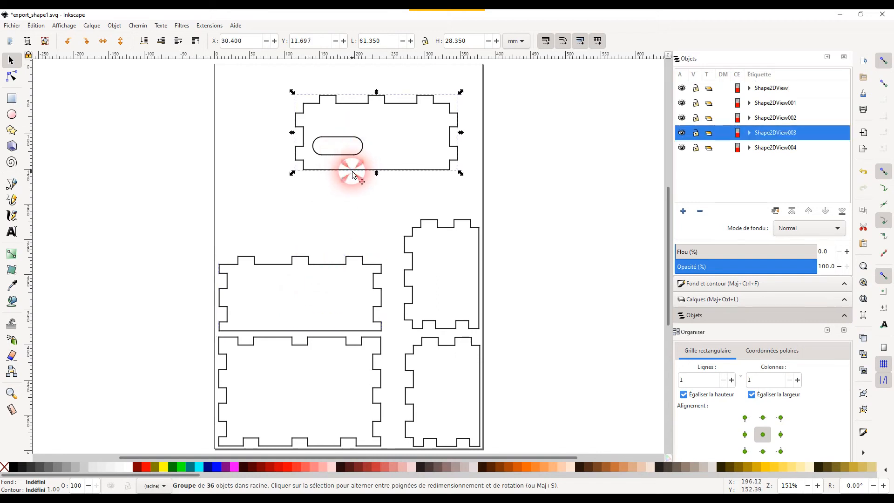
{"action": "left_click_drag", "start_coordinate": [350, 172], "coordinate": [277, 253]}
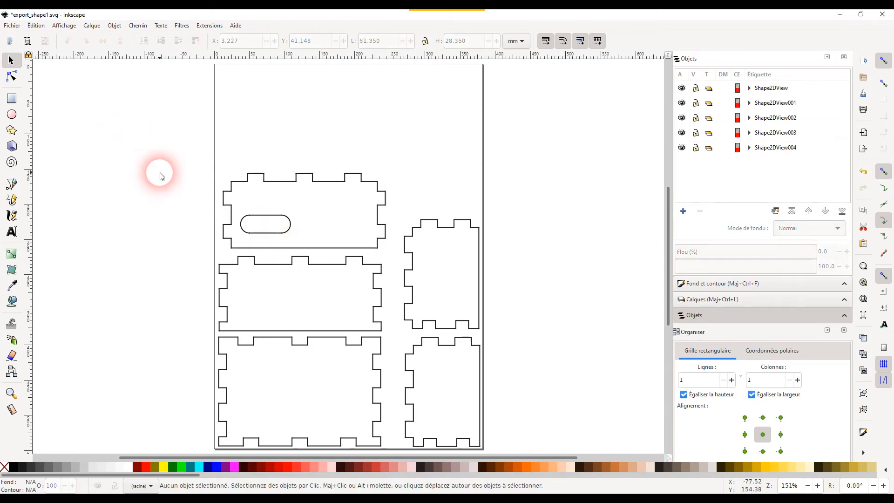
Select all five panel outlines, resize the page to fit the selection, and clear the selection.
{"action": "left_click", "coordinate": [36, 26]}
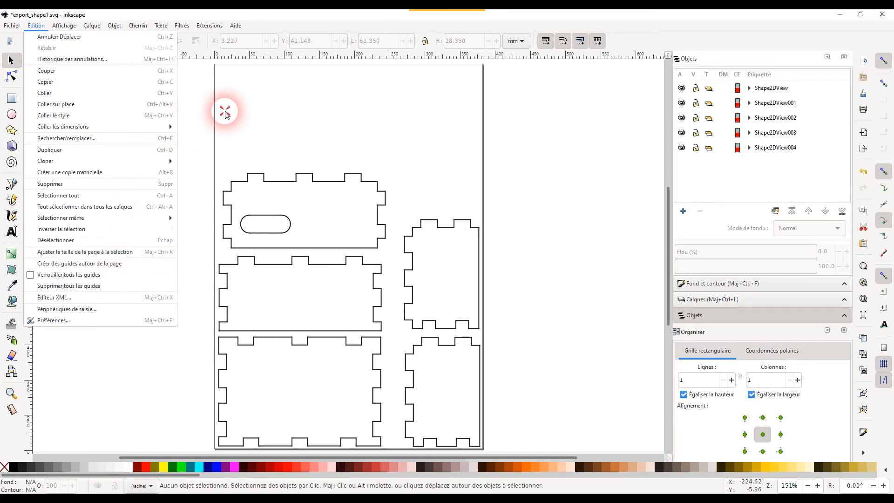
{"action": "left_click", "coordinate": [225, 113]}
{"action": "key", "text": "ctrl+a"}
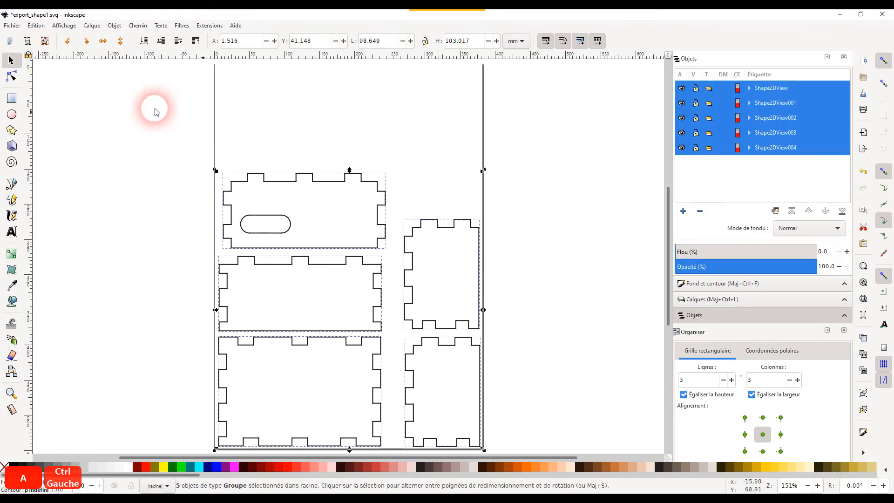
{"action": "left_click", "coordinate": [36, 26]}
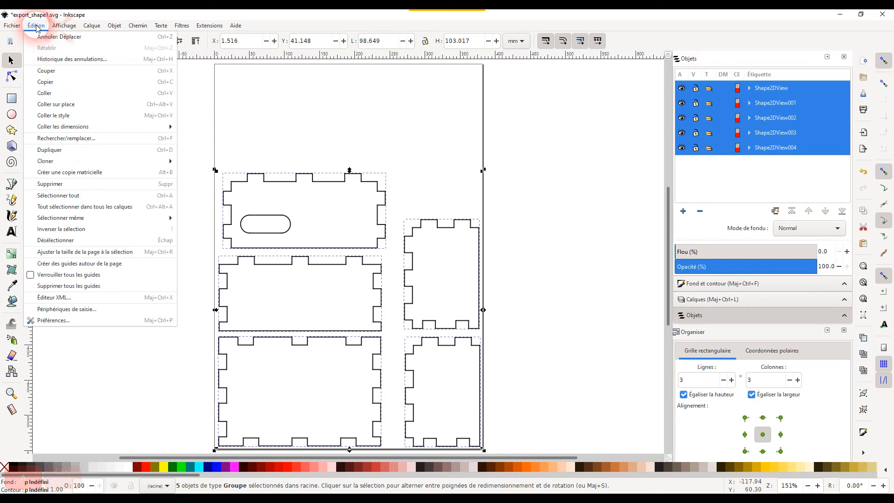
{"action": "left_click", "coordinate": [77, 251]}
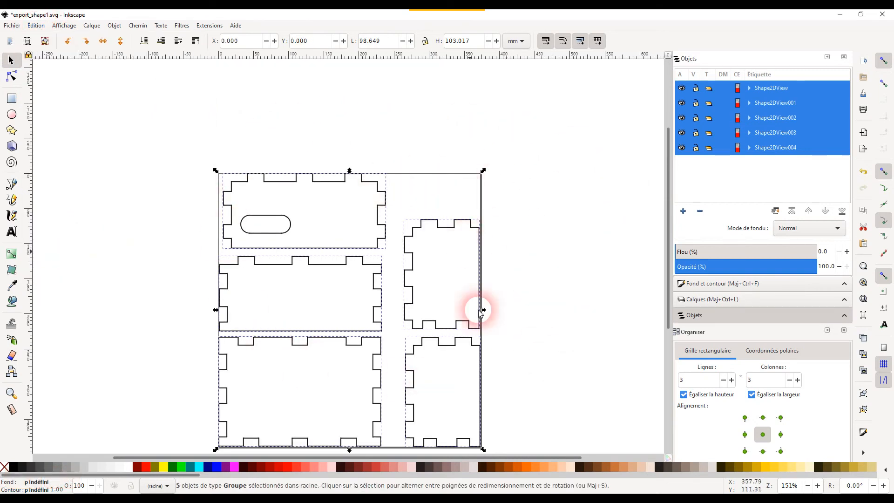
{"action": "left_click", "coordinate": [618, 269]}
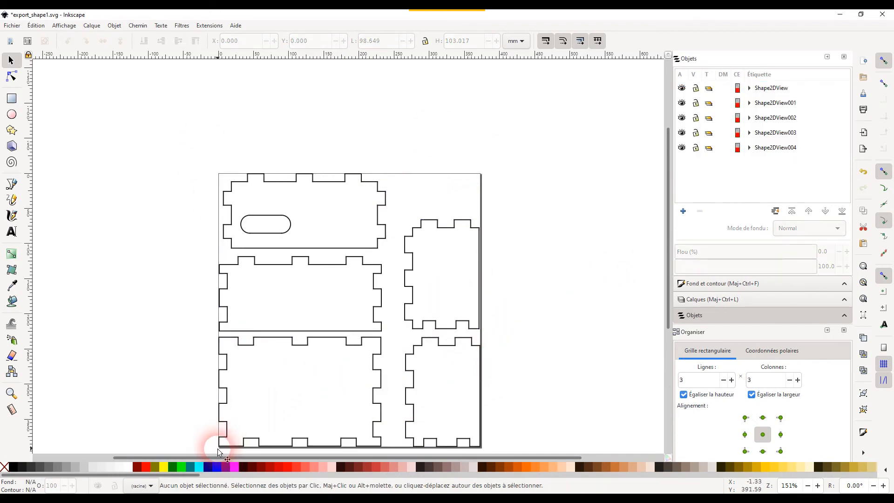
Save the arranged drawing under the new name decoupe in the Découpe Laser Wemos folder as an Inkscape SVG.
{"action": "left_click", "coordinate": [13, 25]}
{"action": "left_click", "coordinate": [26, 105]}
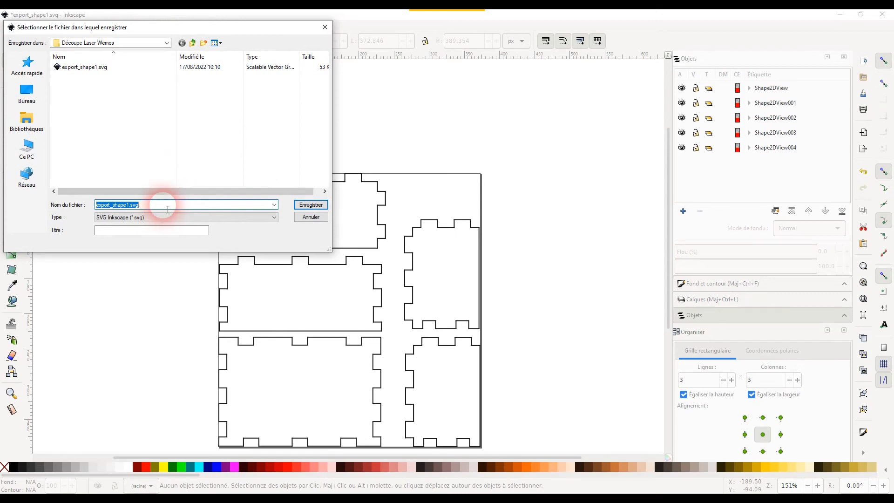
{"action": "type", "text": "decoupe"}
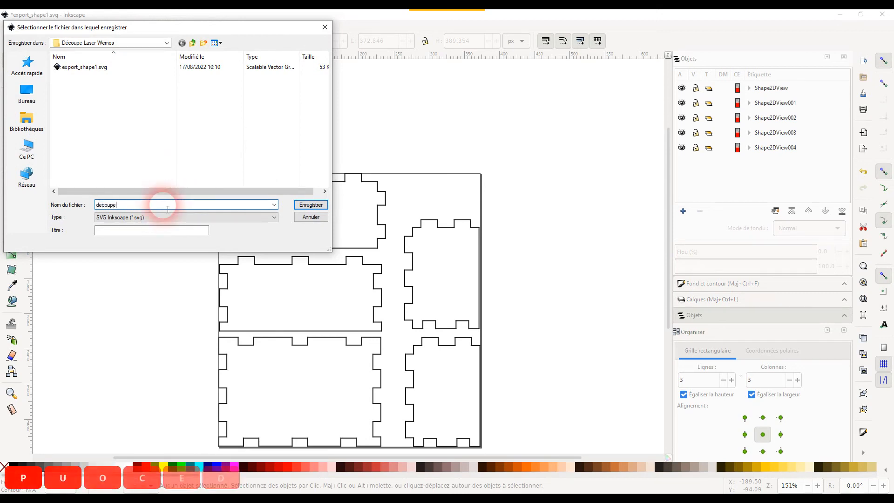
{"action": "key", "text": "Return"}
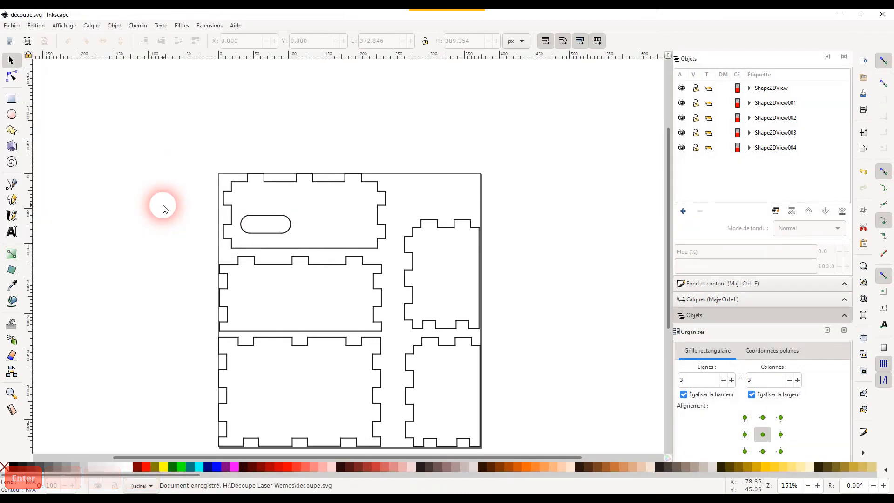
Launch LaserGRBL from the recent applications in the Windows search.
{"action": "left_click", "coordinate": [92, 500]}
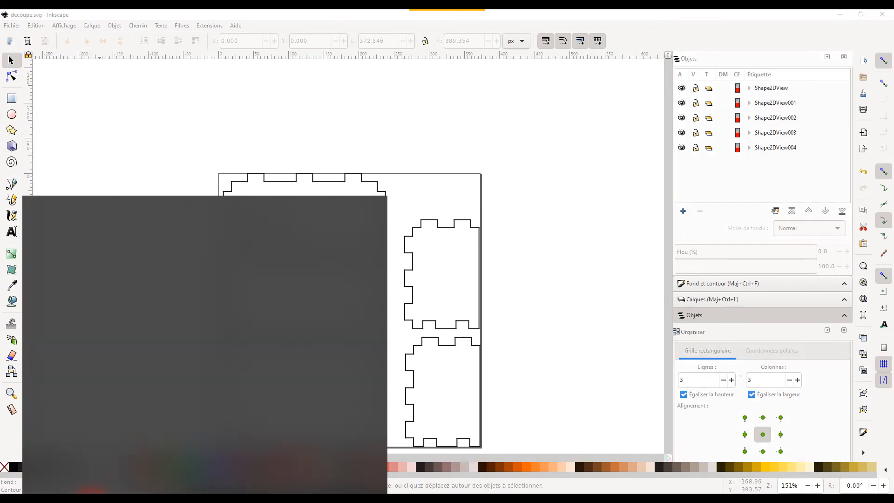
{"action": "left_click", "coordinate": [89, 467]}
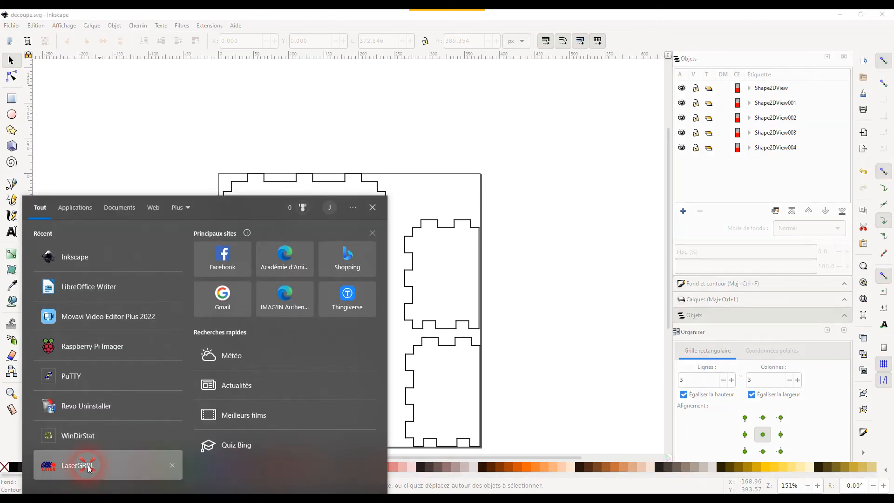
{"action": "left_click", "coordinate": [514, 222]}
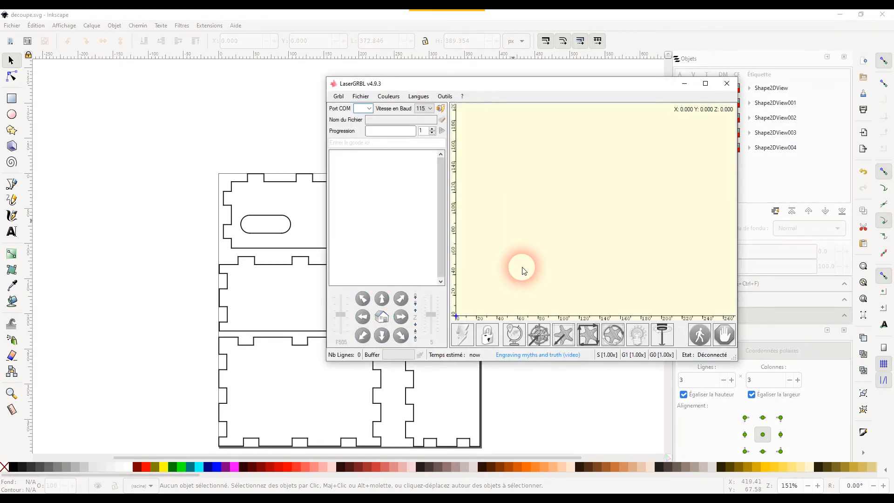
Load decoupe.svg from the USB drive's Découpe Laser Wemos folder, create the job at 100 mm/min with M4 - Dynamic Power, and maximize the window.
{"action": "left_click", "coordinate": [360, 96]}
{"action": "left_click", "coordinate": [358, 108]}
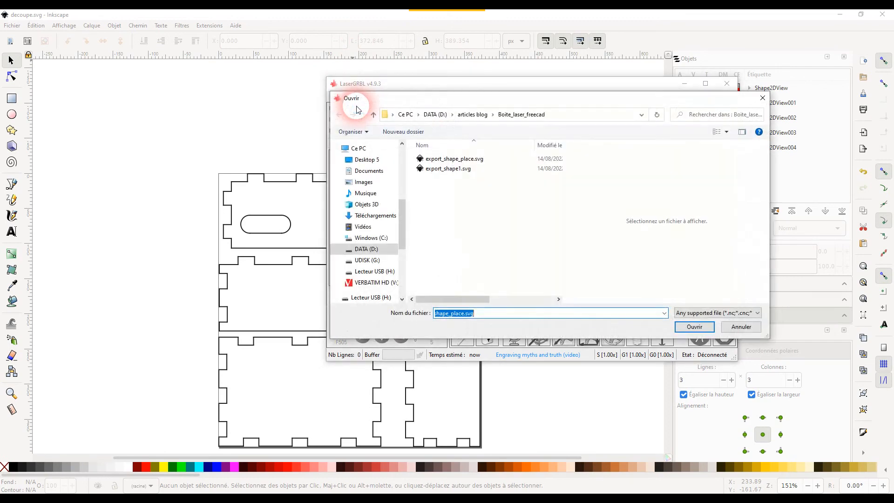
{"action": "left_click", "coordinate": [372, 271]}
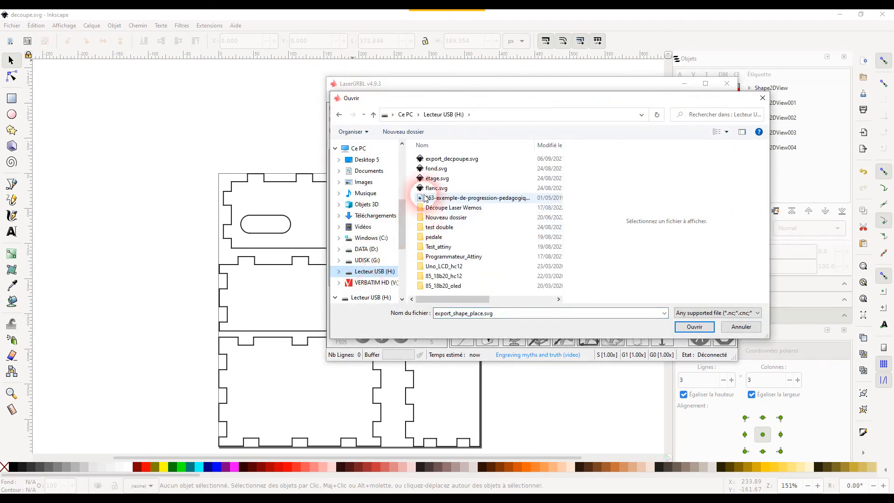
{"action": "double_click", "coordinate": [449, 210]}
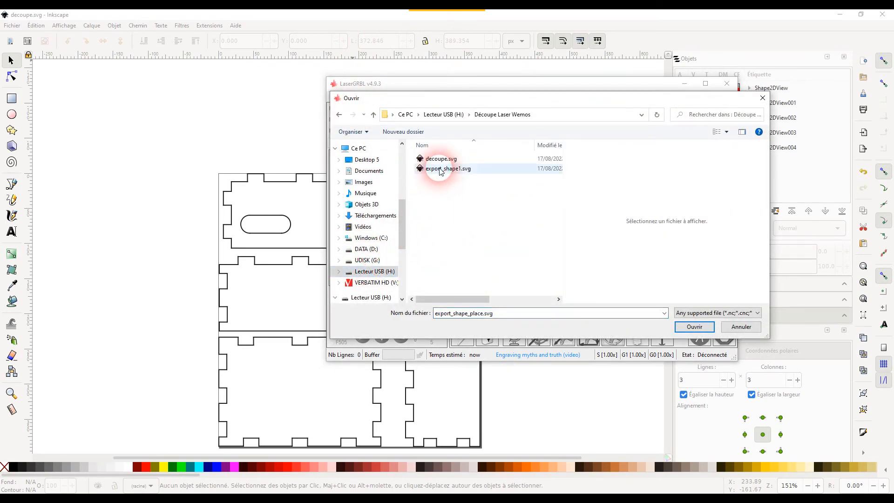
{"action": "left_click", "coordinate": [435, 159]}
{"action": "left_click", "coordinate": [691, 325]}
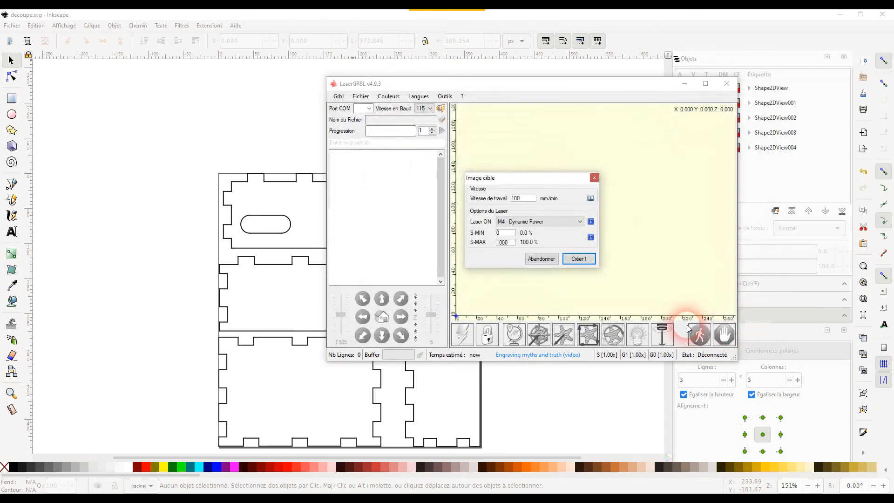
{"action": "left_click", "coordinate": [579, 258]}
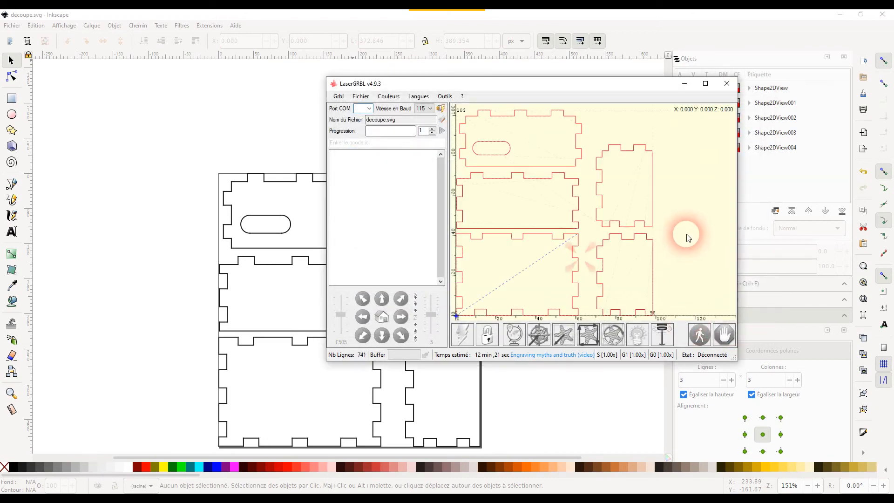
{"action": "left_click", "coordinate": [705, 84]}
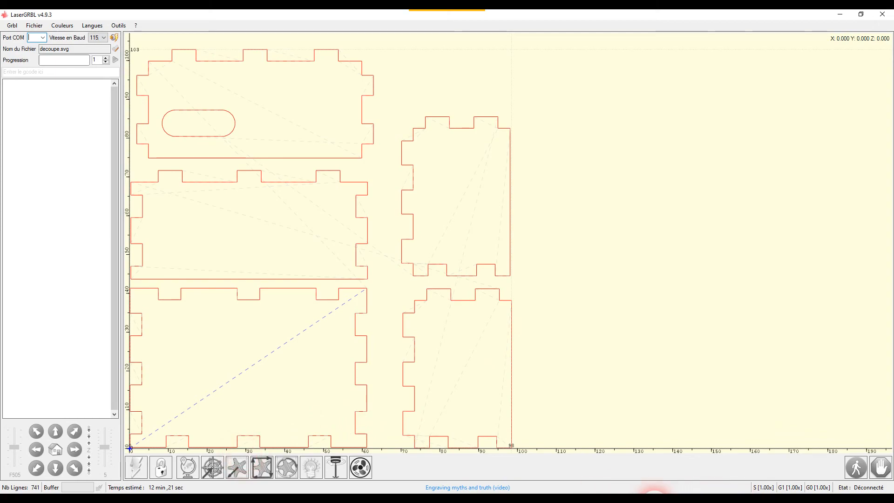
Compare the flattened export_shape1 panels in FreeCAD with the page layout in Inkscape and the cutting paths in LaserGRBL.
{"action": "left_click", "coordinate": [654, 501]}
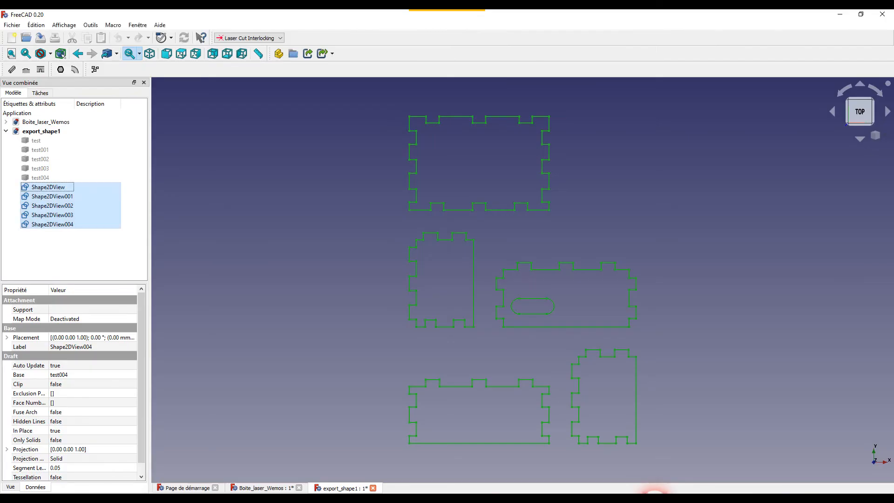
{"action": "left_click", "coordinate": [470, 357]}
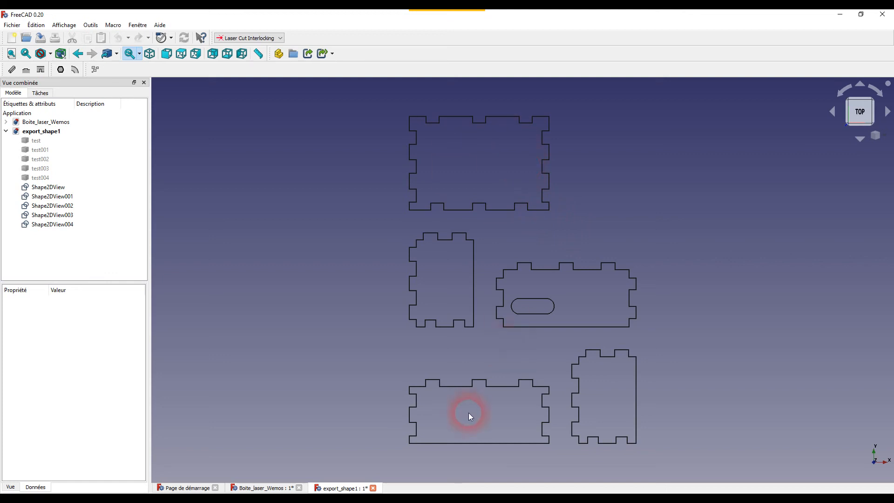
{"action": "left_click", "coordinate": [684, 500]}
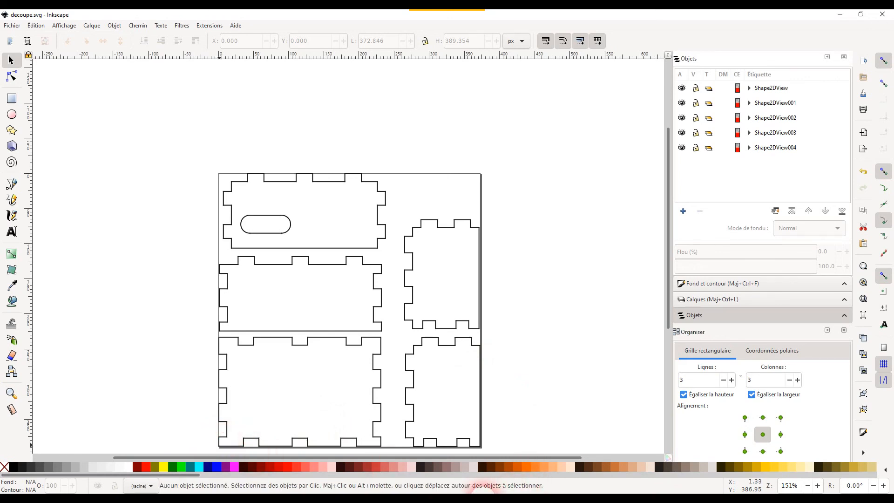
{"action": "left_click", "coordinate": [472, 486]}
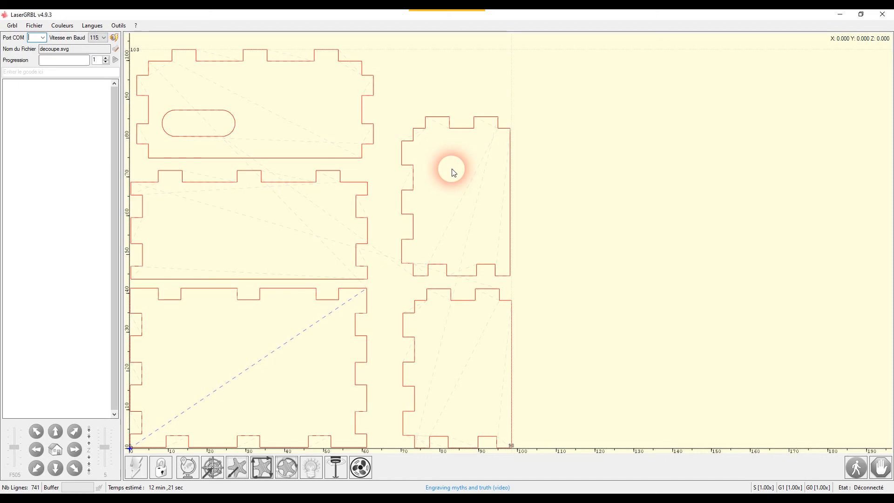
Switch back to FreeCAD and view the assembled box in the Boite_laser_Wemos document.
{"action": "left_click", "coordinate": [655, 500]}
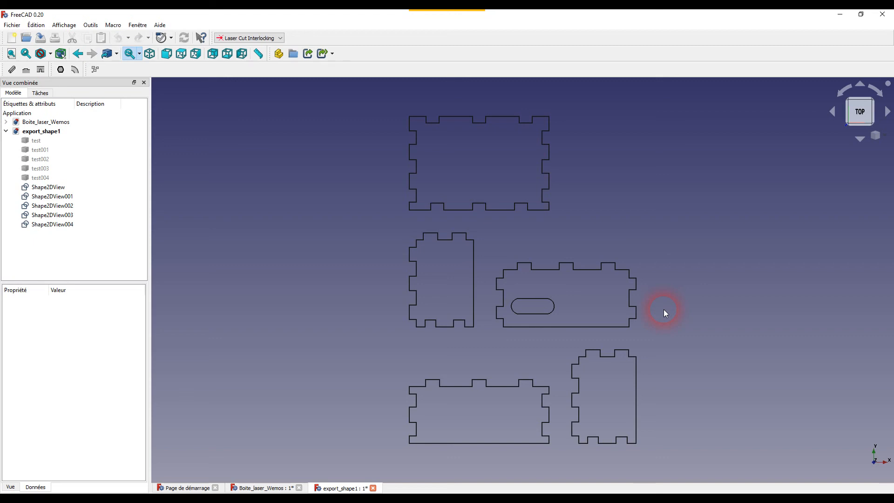
{"action": "left_click", "coordinate": [240, 486]}
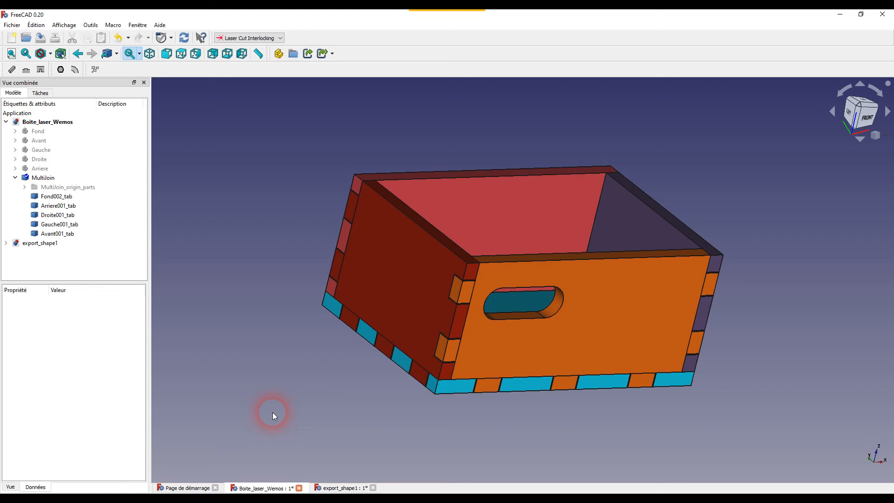
{"action": "left_click", "coordinate": [682, 500]}
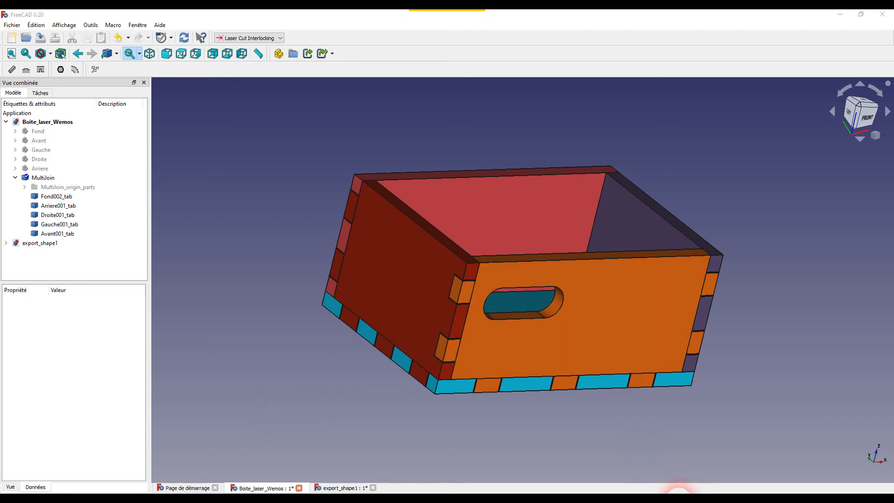